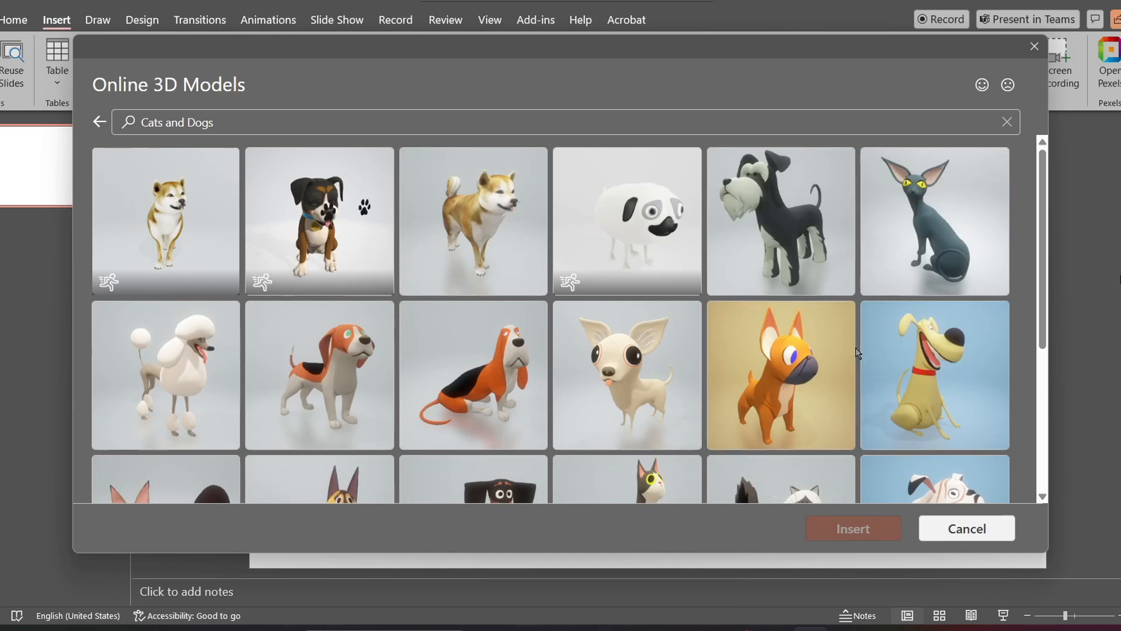
Step: Insert the seated calico cat 3D model from the Cats and Dogs collection and rotate it in 3D on the slide
scroll(857, 352, "down", 4)
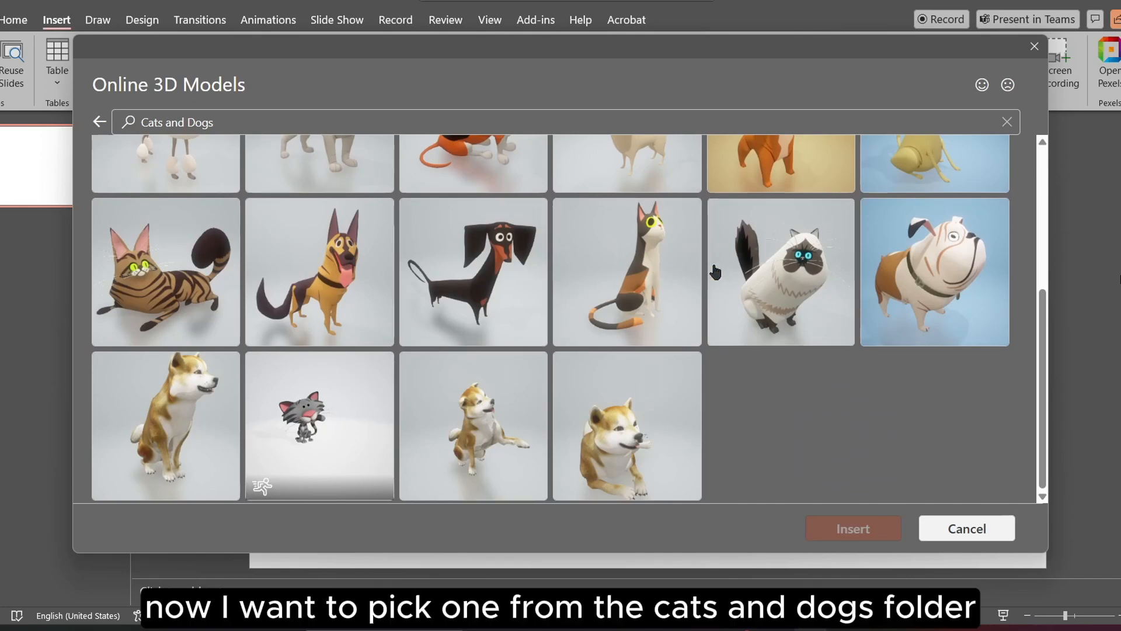
left_click(648, 262)
left_click(879, 528)
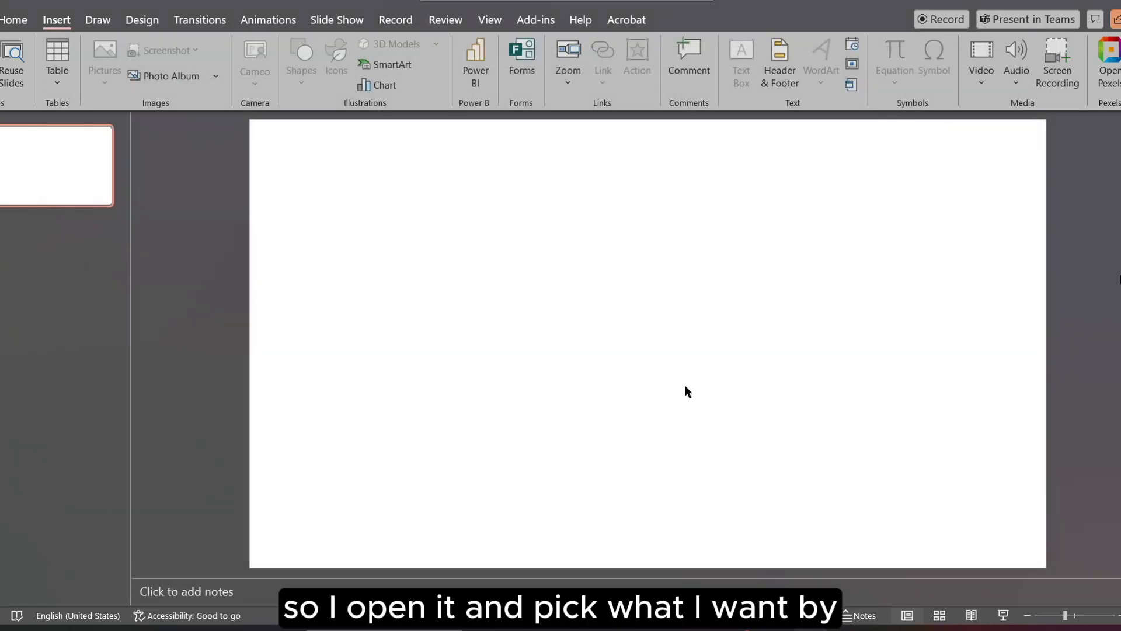
left_click_drag(683, 313, 629, 250)
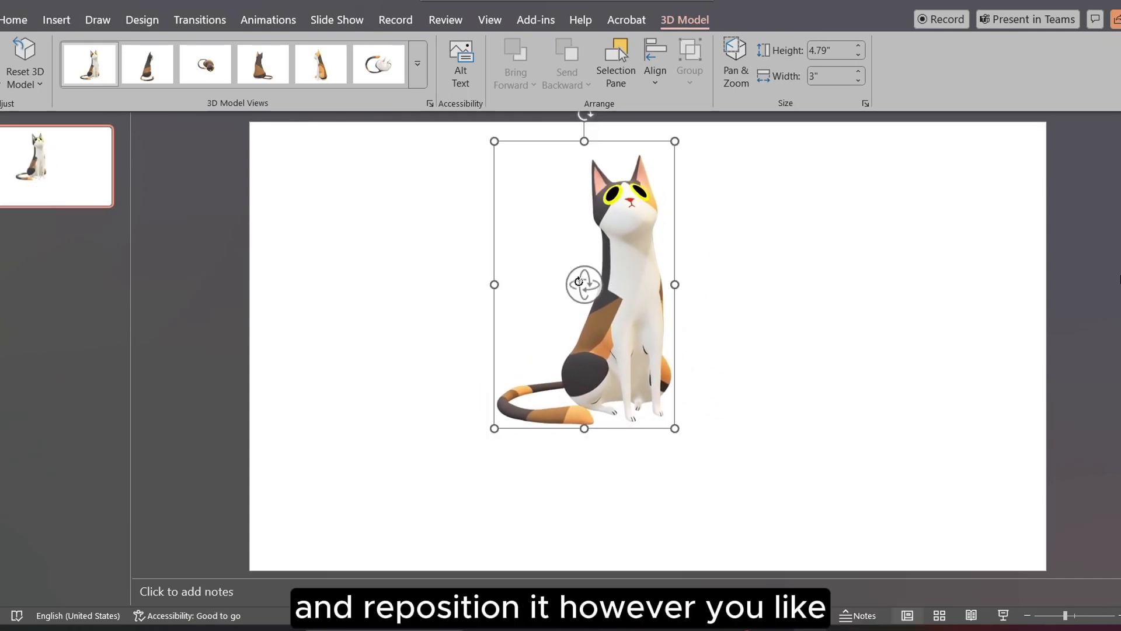
left_click_drag(579, 282, 561, 346)
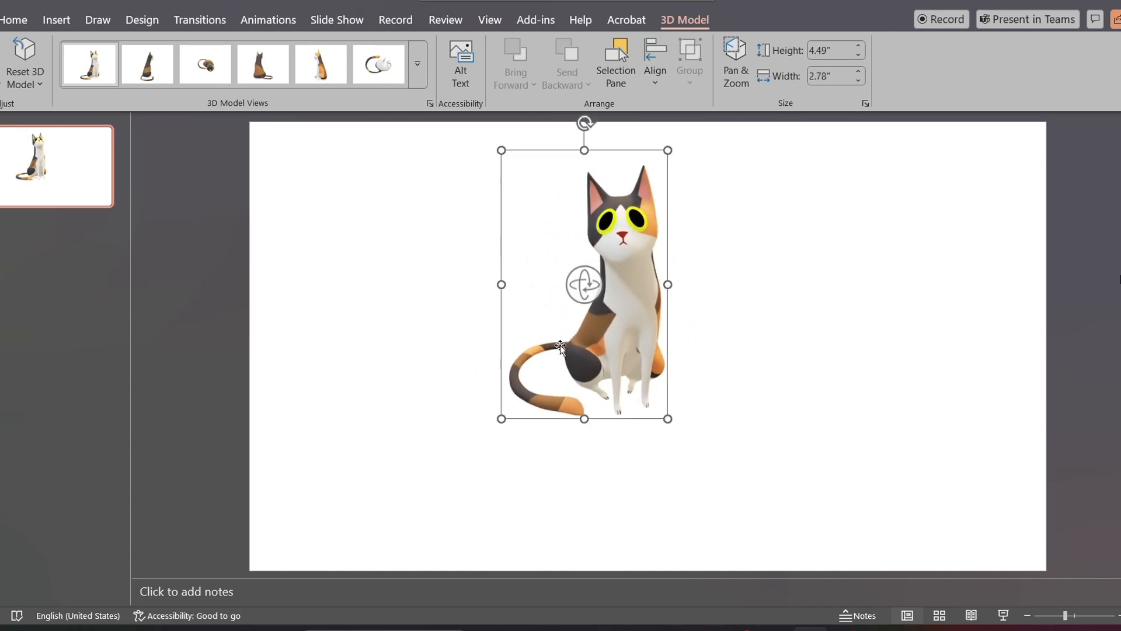
Step: Duplicate the cat slide four times to make a five-slide sequence
right_click(47, 167)
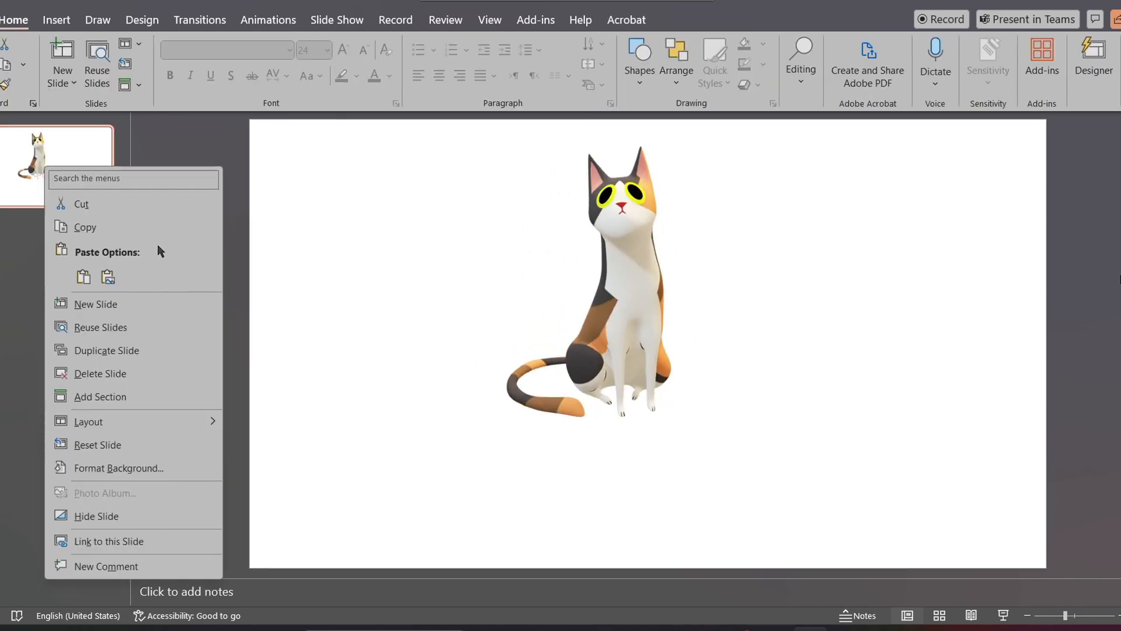
left_click(104, 351)
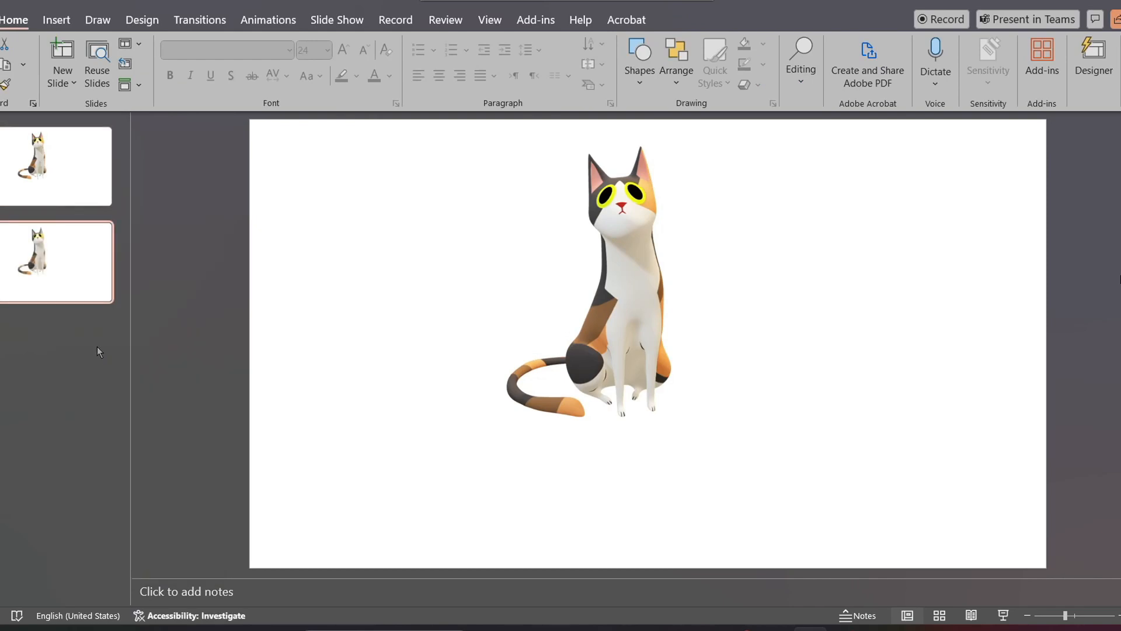
key("ctrl+d")
key("ctrl+d")
key("ctrl+d")
Step: Rotate the cat model to a different 3D angle on each of slides 2 to 5
left_click(72, 282)
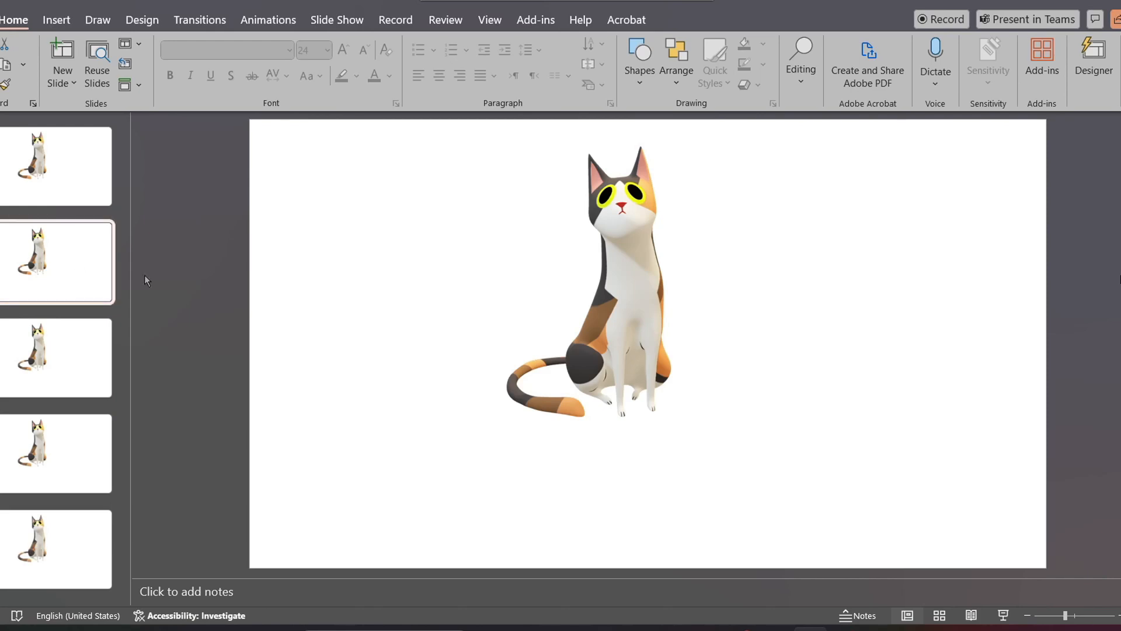
left_click_drag(624, 288, 587, 340)
left_click(53, 370)
left_click(633, 271)
key("Page_Down")
left_click(587, 278)
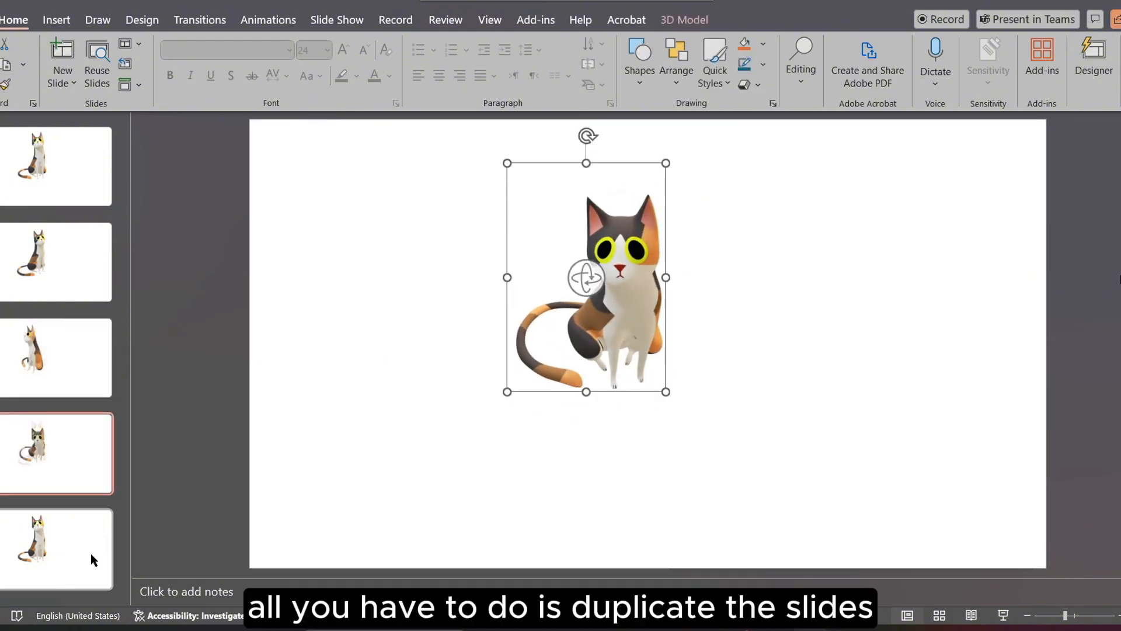
left_click(91, 556)
left_click(583, 328)
left_click_drag(589, 284, 660, 279)
Step: Apply the Morph transition to all five slides at once
left_click(78, 183)
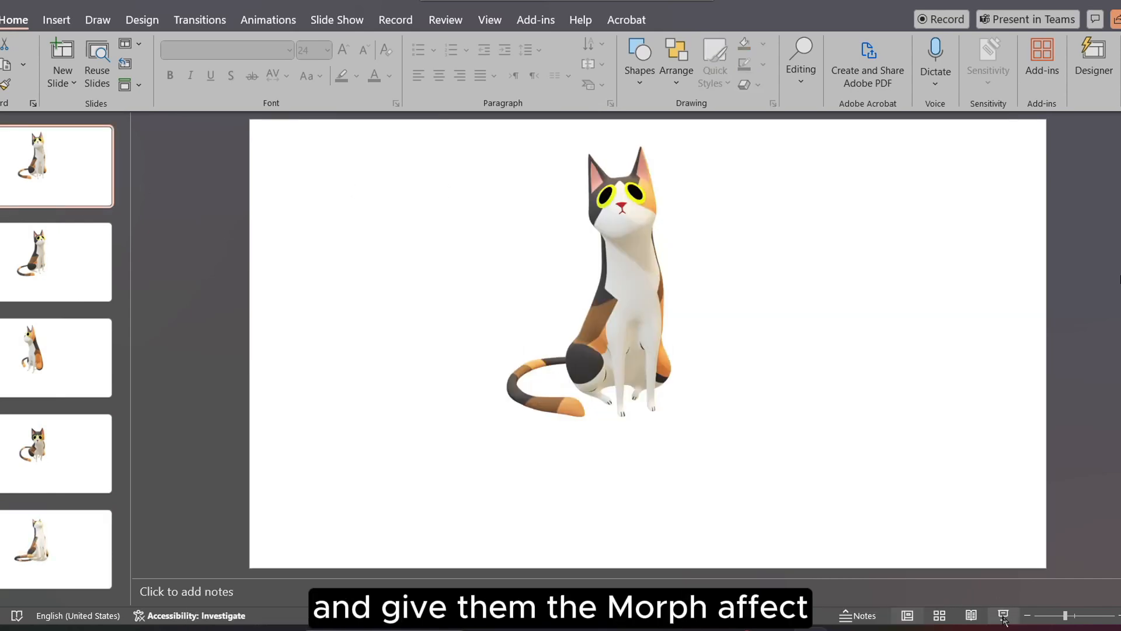
key("ctrl+a")
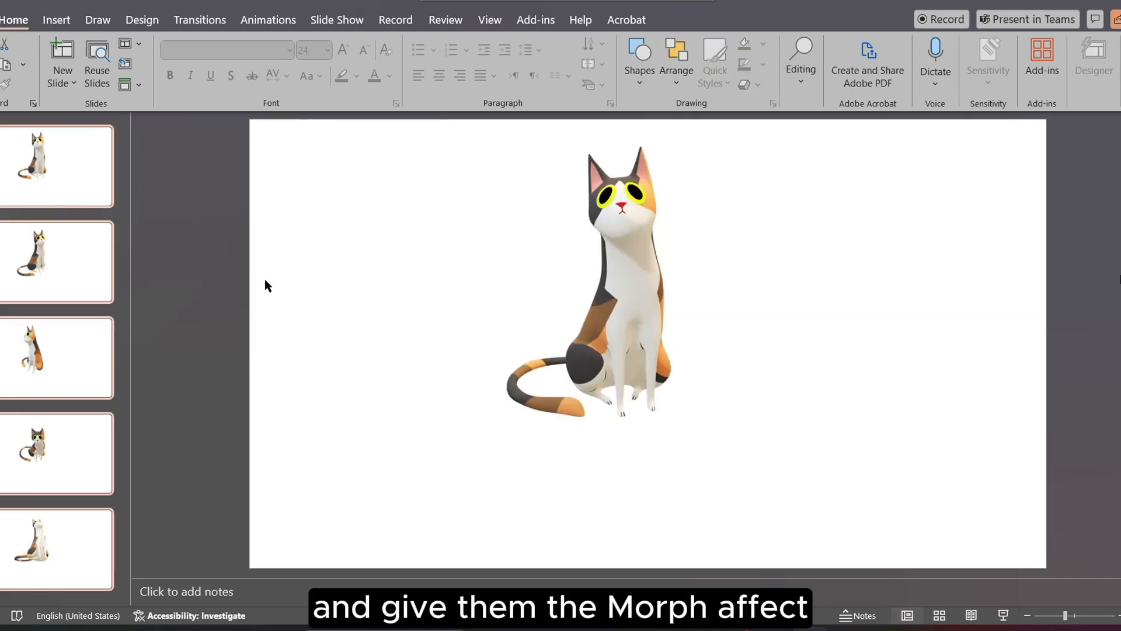
left_click(199, 20)
left_click(110, 61)
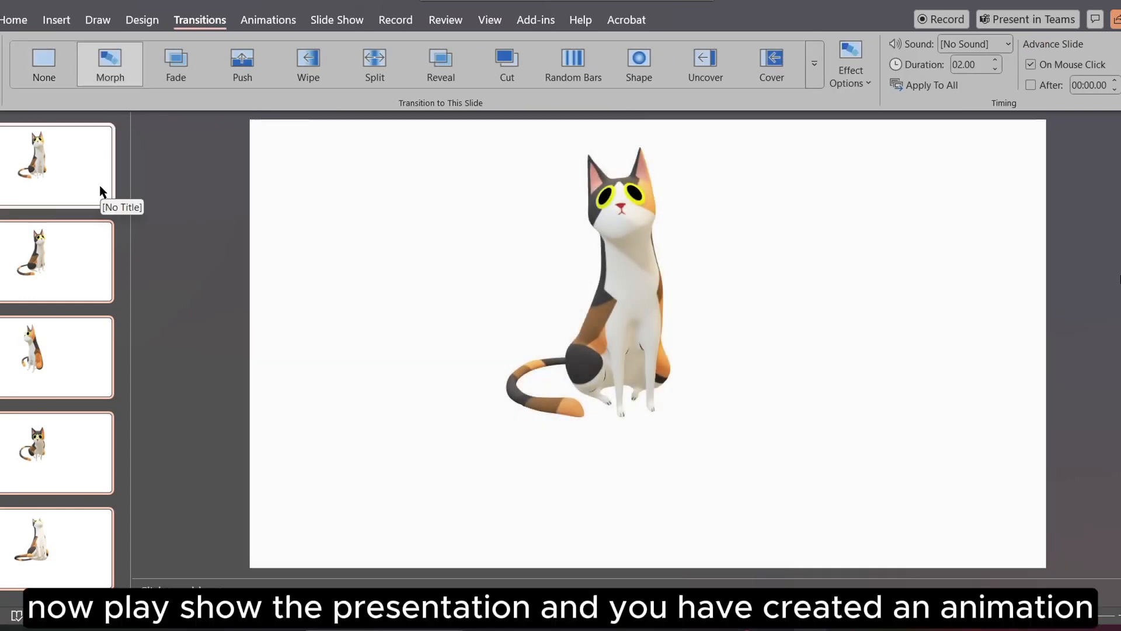
Step: Play the slide show from the first slide to preview the cat's morph animation
left_click(100, 184)
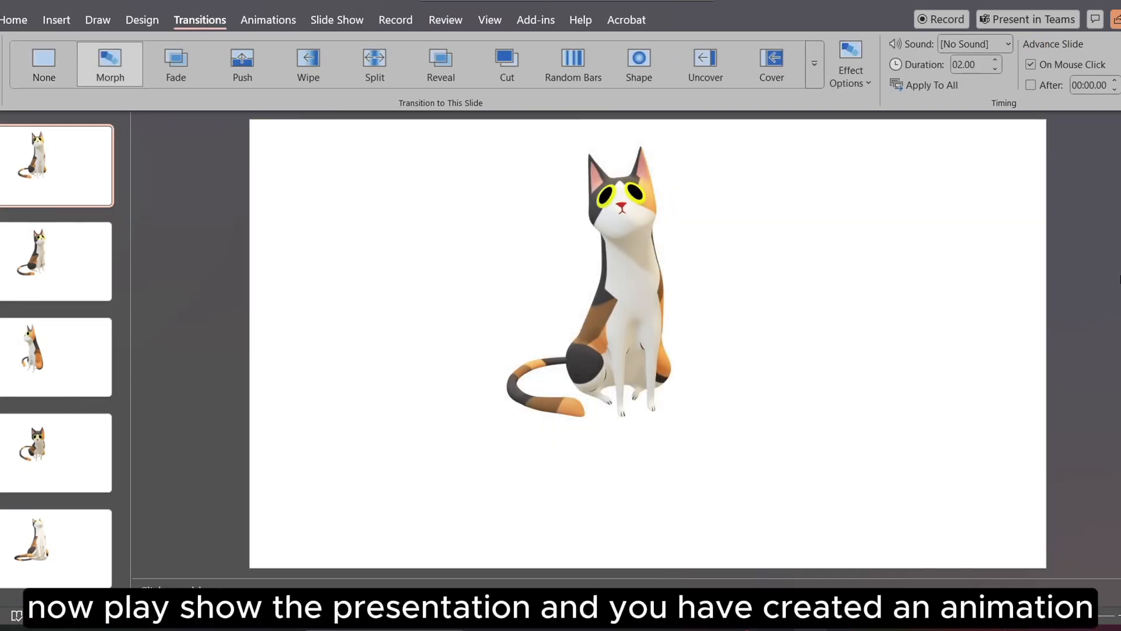
left_click(1005, 616)
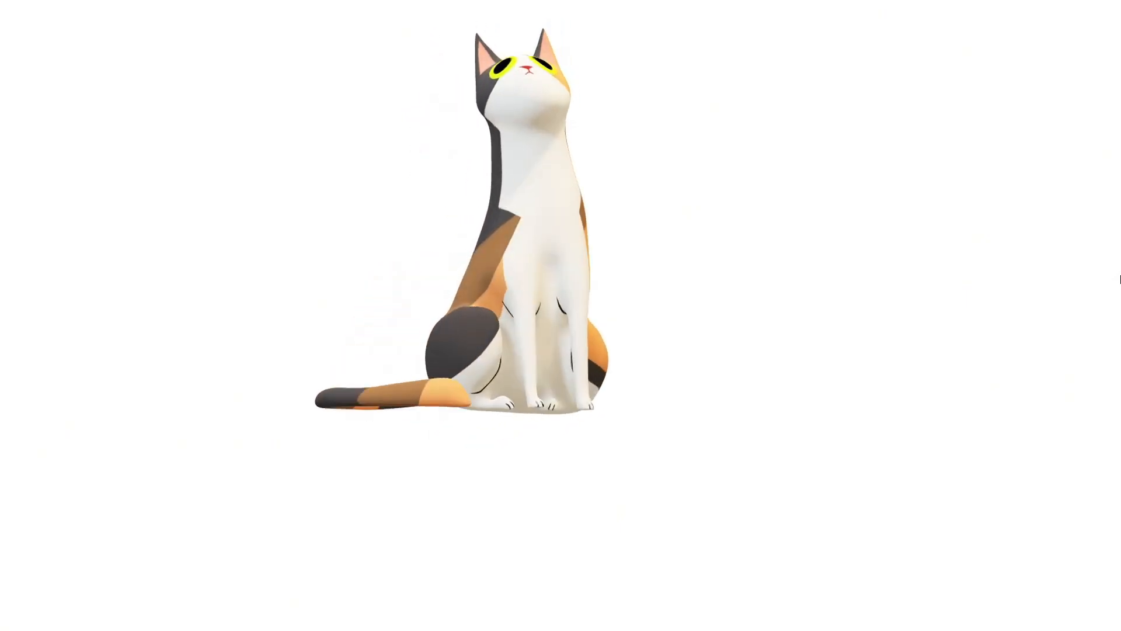
key("Right")
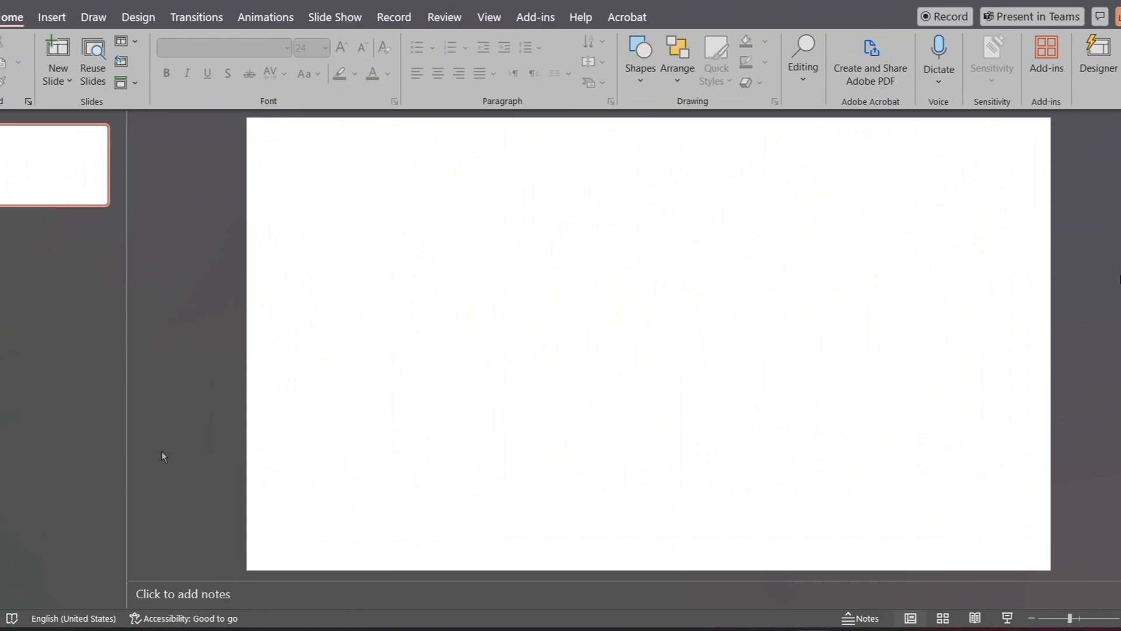
Step: Look through the popular add-ins and the Office Add-ins store, and add the Symbols and Characters add-in
left_click(1046, 72)
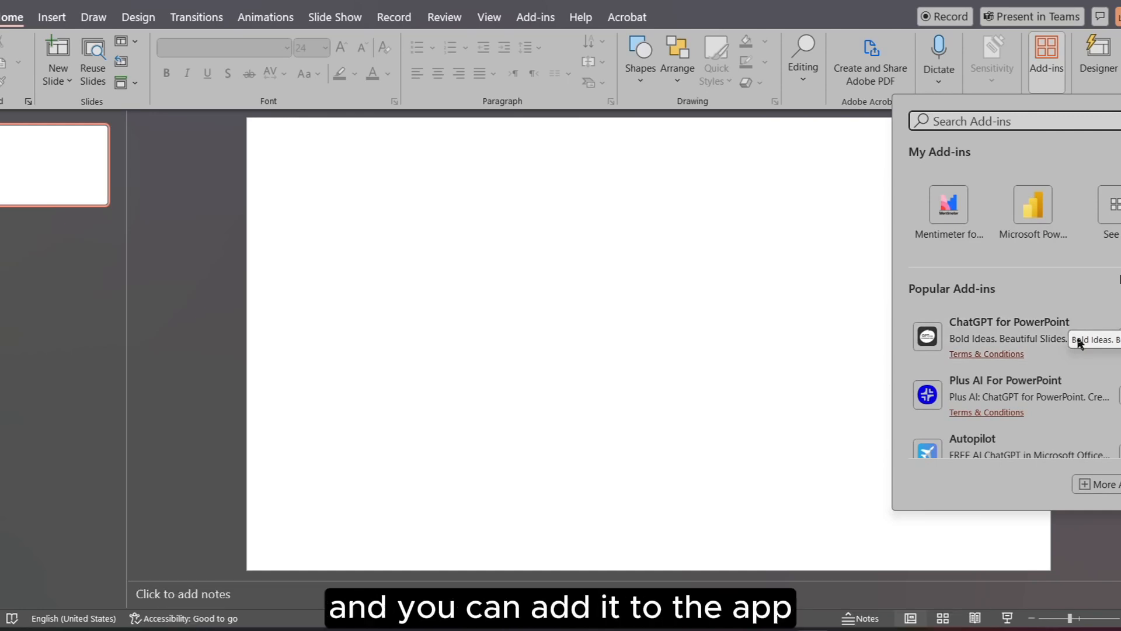
scroll(1060, 316, "down", 1)
scroll(1060, 313, "down", 5)
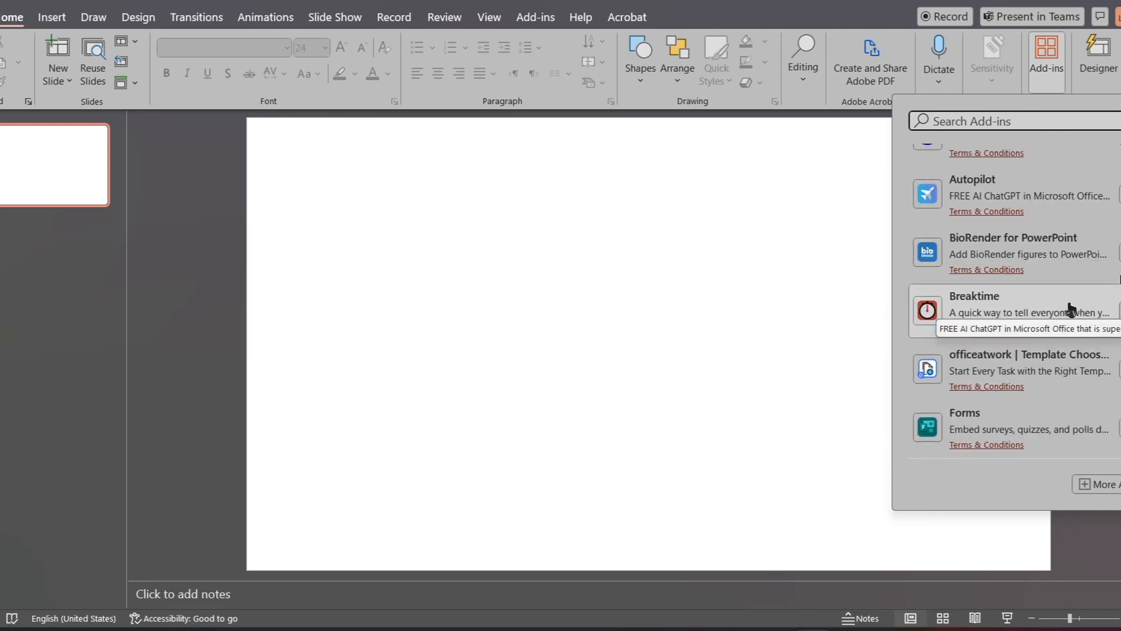
scroll(1091, 358, "down", 10)
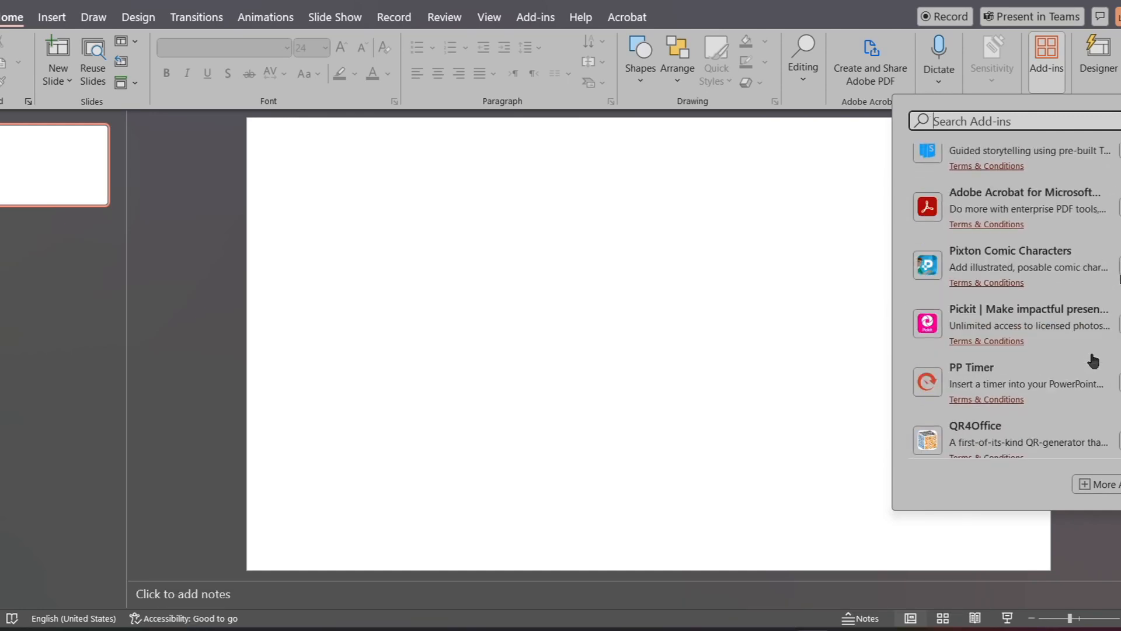
scroll(944, 380, "up", 7)
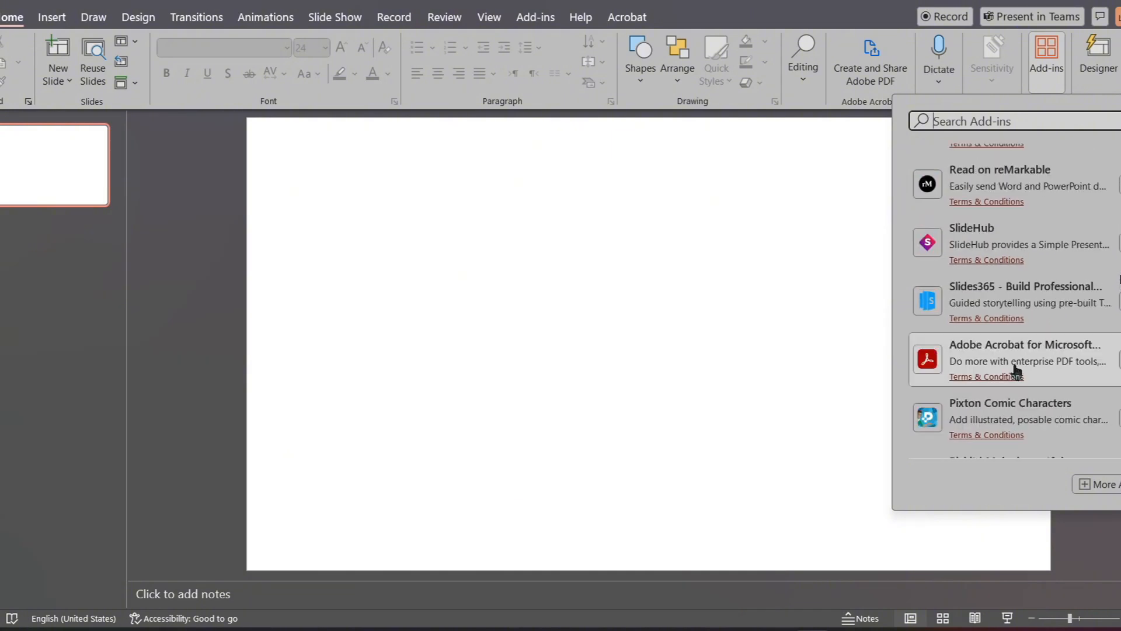
scroll(943, 370, "down", 3)
left_click(1102, 488)
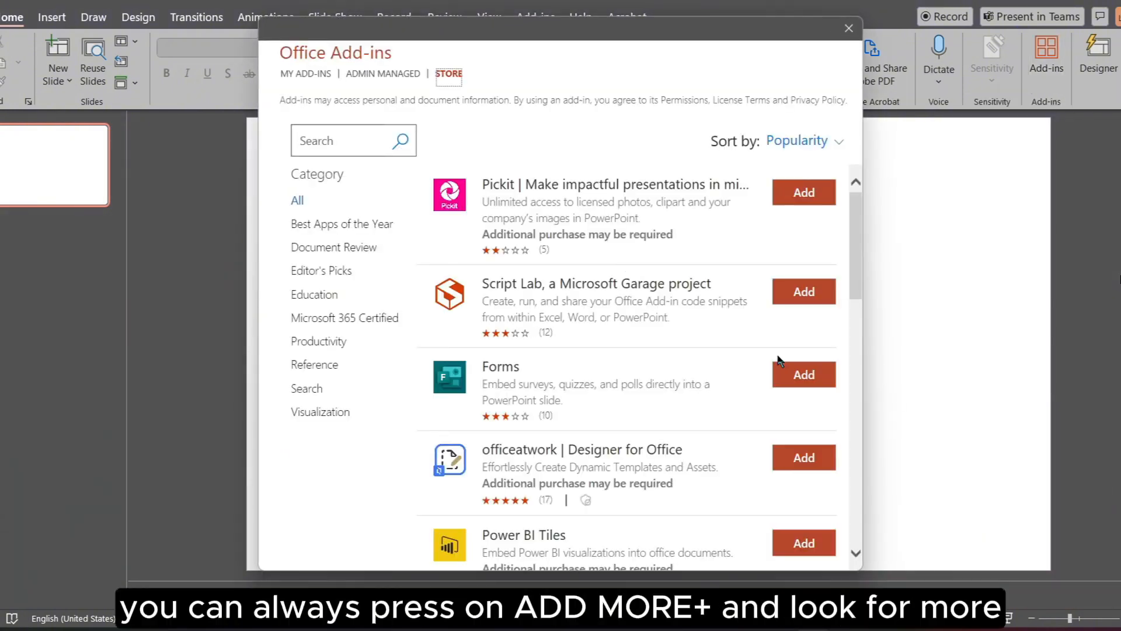
scroll(613, 304, "down", 2)
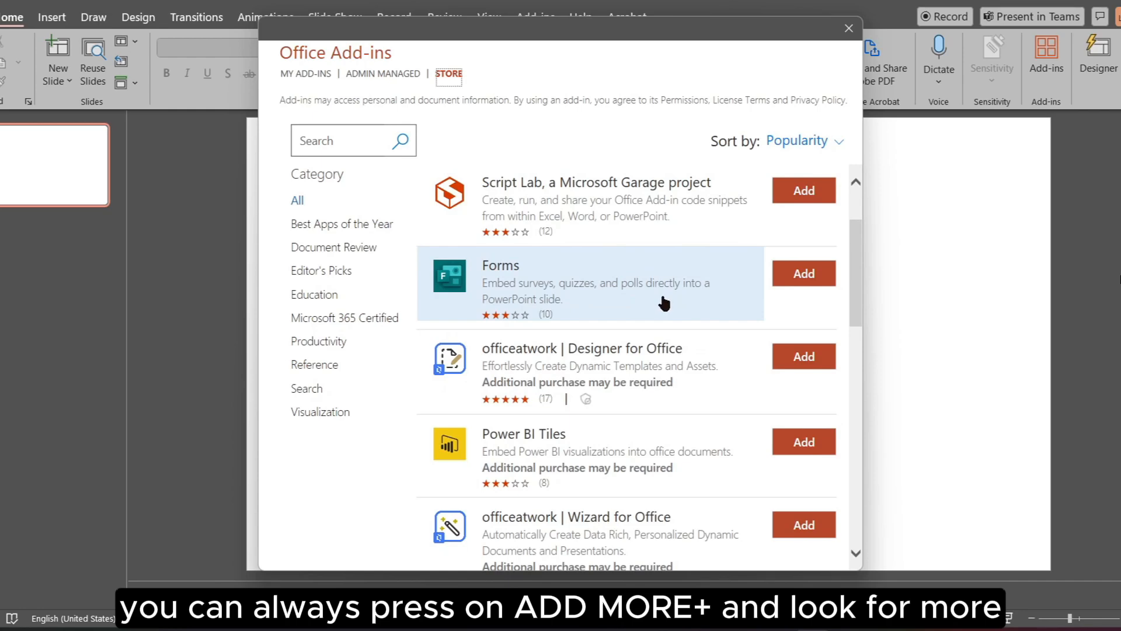
scroll(665, 303, "down", 3)
scroll(666, 303, "down", 2)
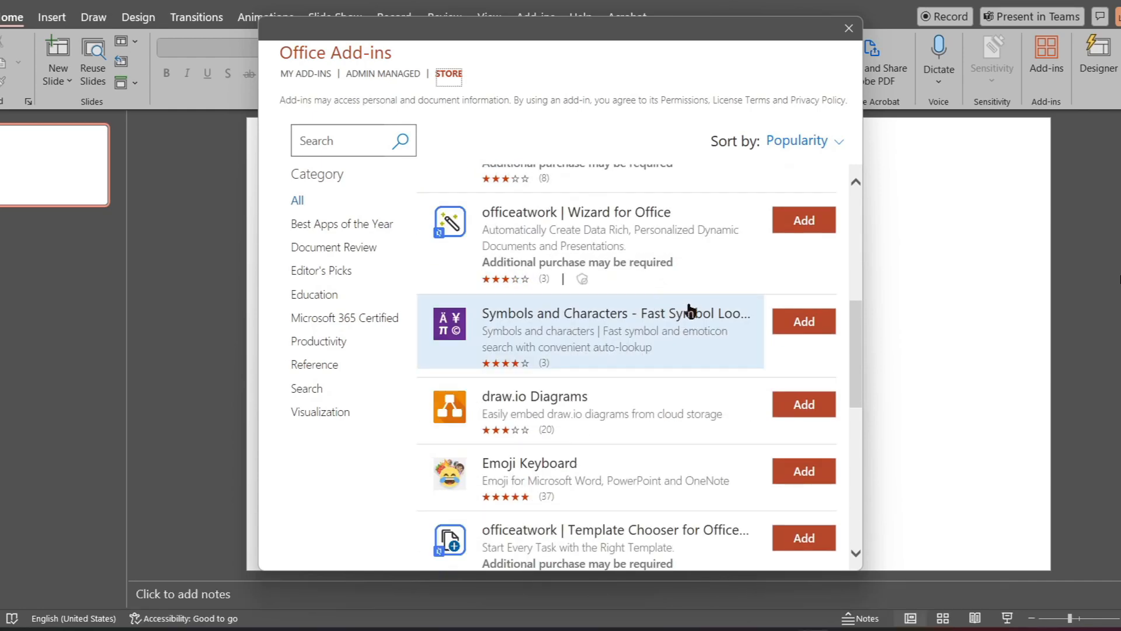
left_click(804, 321)
left_click(726, 309)
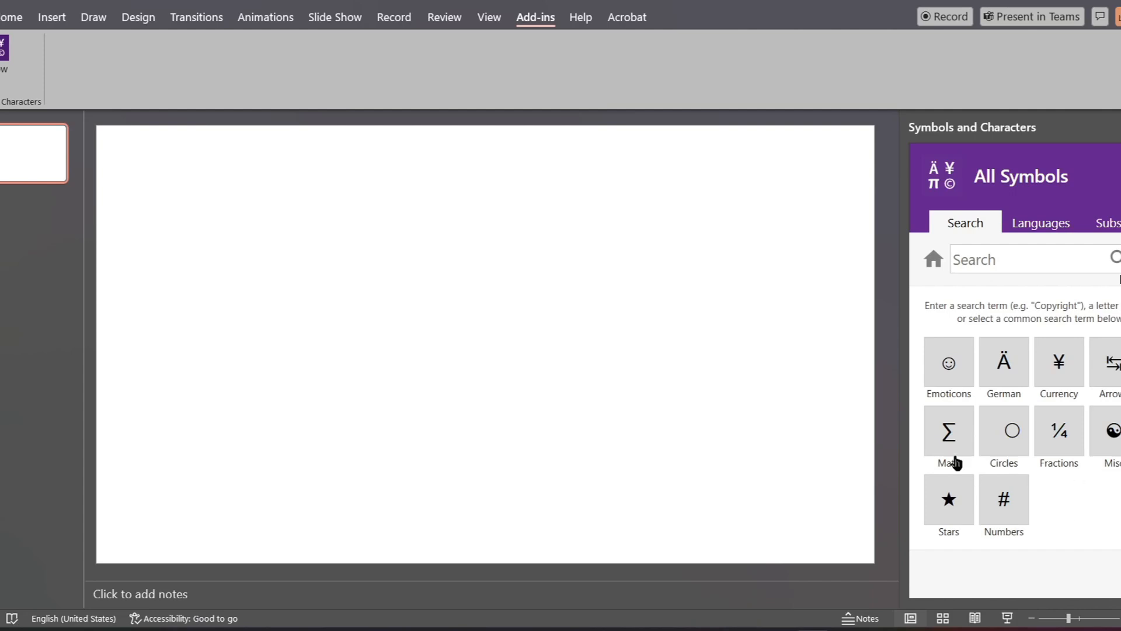
Step: Insert the double integral symbol ∬ from the Math category and move it to the slide's upper right area
left_click(955, 463)
scroll(1005, 409, "down", 5)
left_click(990, 367)
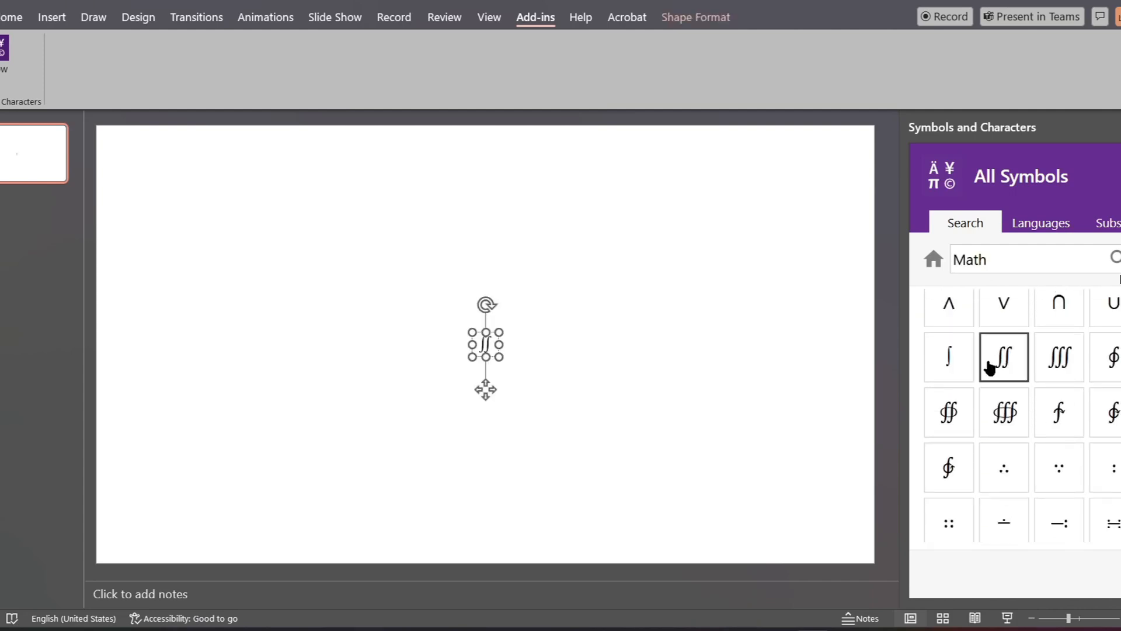
left_click(538, 358)
scroll(958, 310, "up", 3)
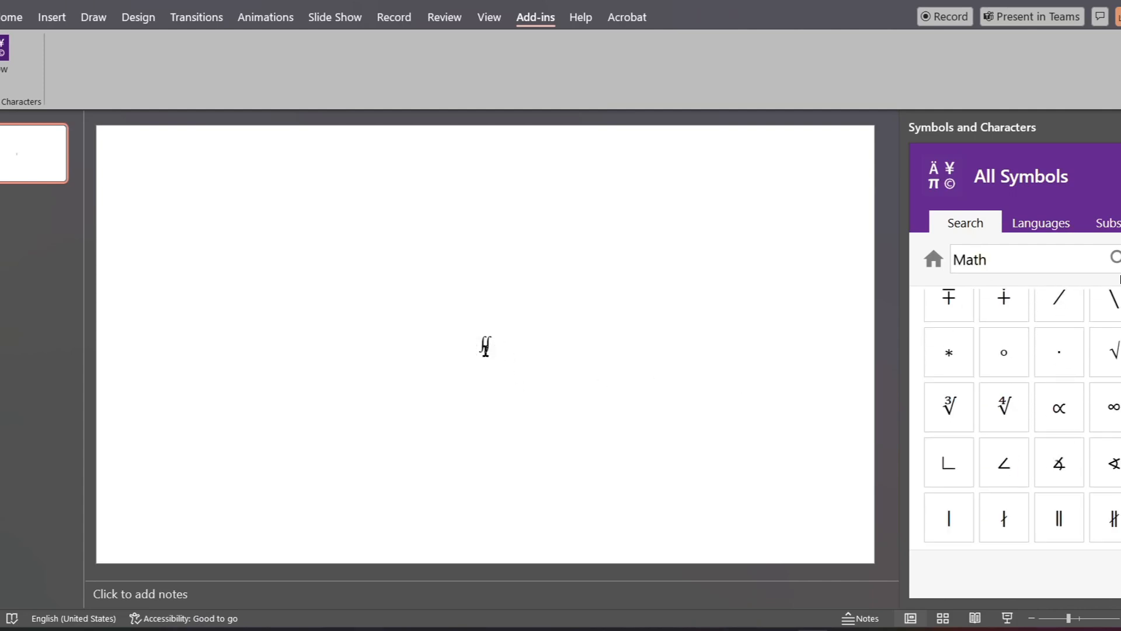
left_click(486, 347)
left_click_drag(486, 389, 658, 282)
left_click(809, 343)
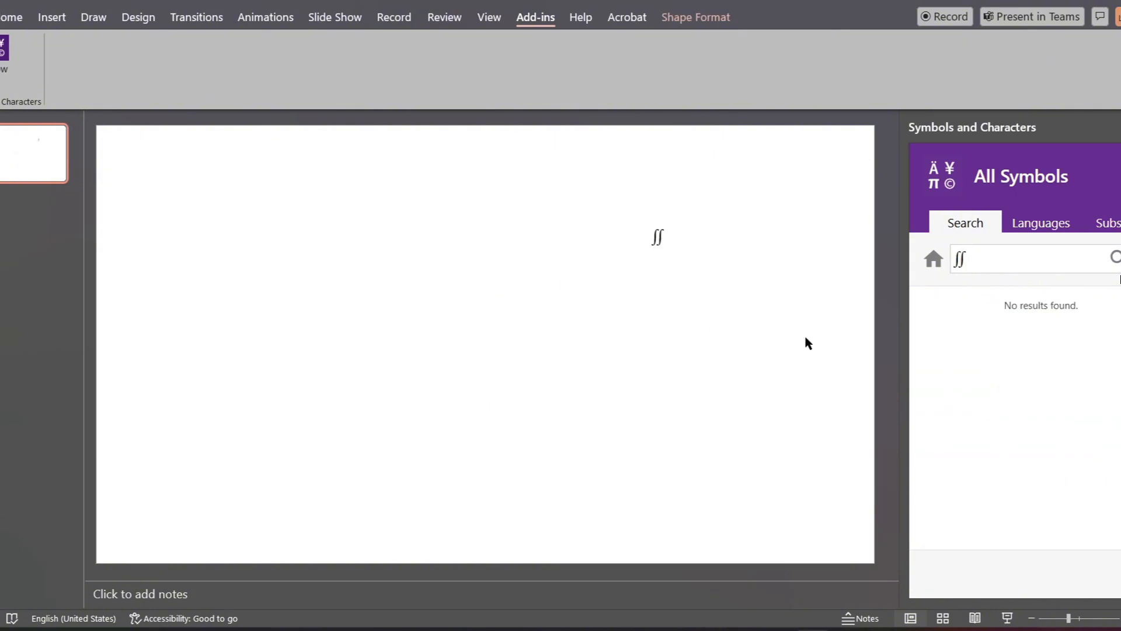
Step: Insert the person raising a hand from the Emoticons category and place it up and left of the integral symbol
left_click(934, 270)
left_click(948, 367)
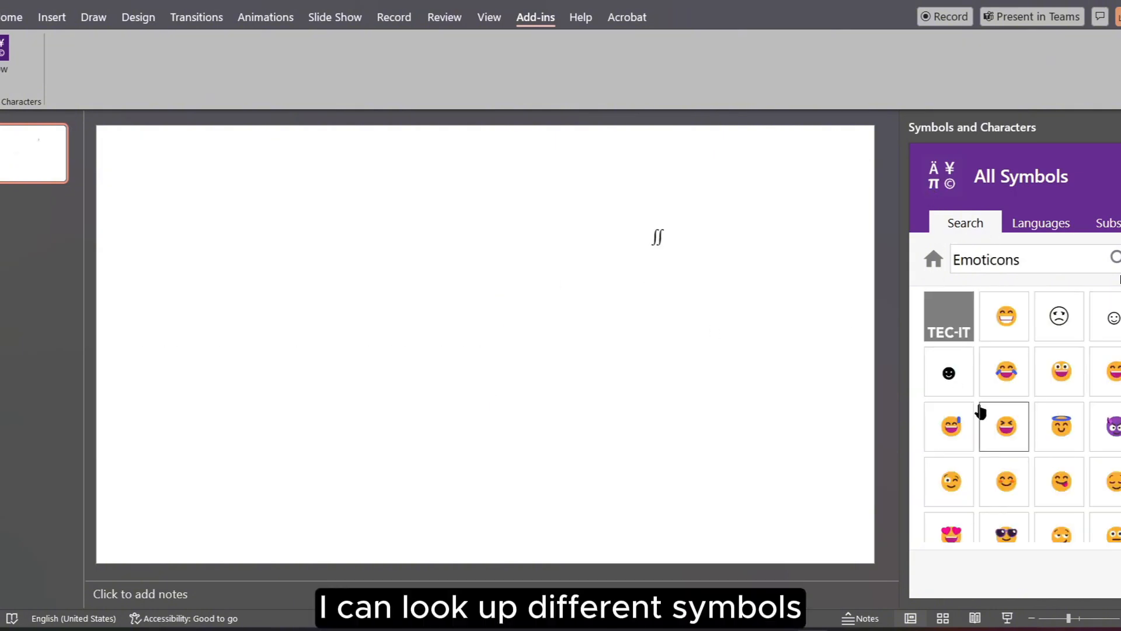
scroll(1060, 371, "down", 5)
scroll(1068, 375, "down", 1)
left_click(1060, 412)
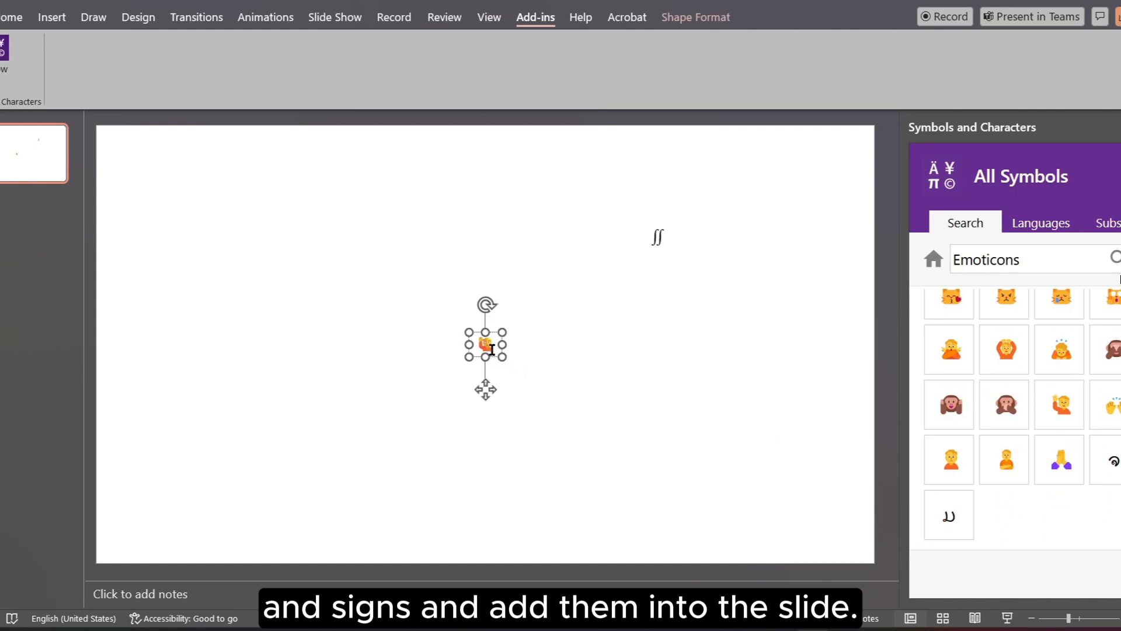
left_click_drag(490, 384, 563, 249)
left_click(888, 251)
Step: Insert the up-down arrow ↕ from the Arrows category and move it up, left of the emoticon
left_click(934, 259)
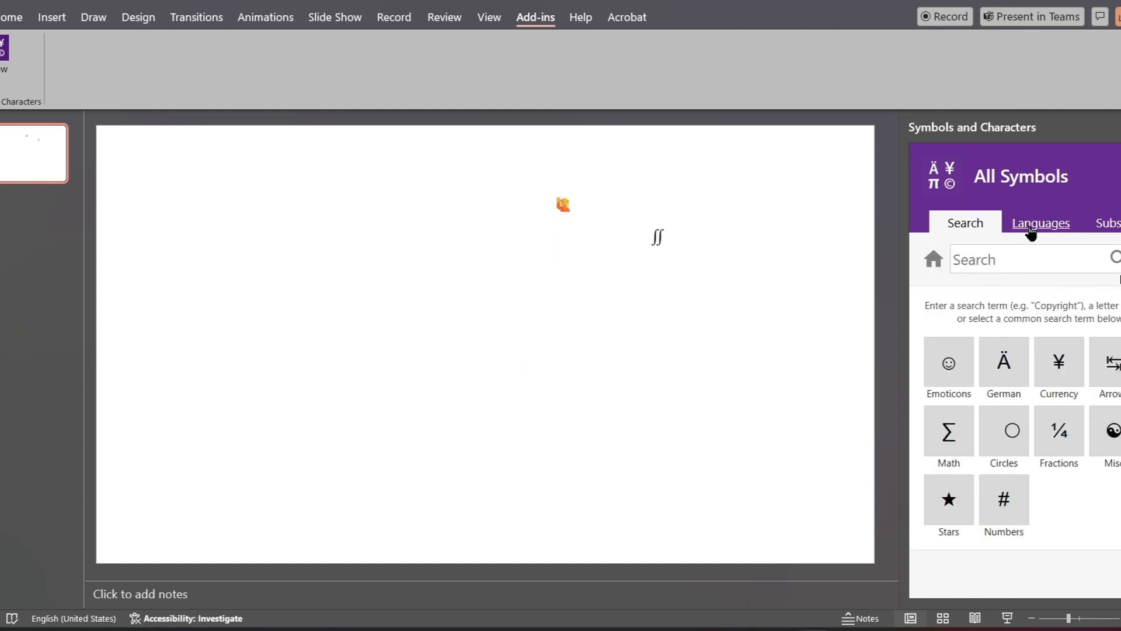
left_click(1106, 365)
left_click(1059, 370)
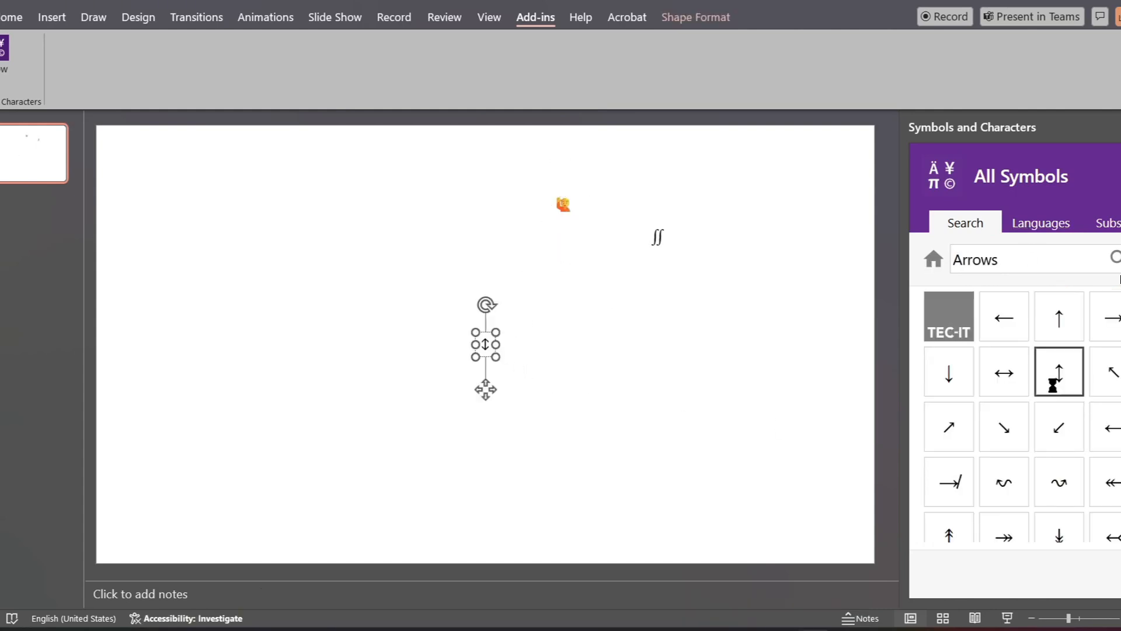
left_click_drag(485, 389, 482, 270)
left_click(631, 344)
Step: Insert the outlined star and the star-and-crescent symbols from the Stars category and move them up beside the emoticon
left_click(934, 259)
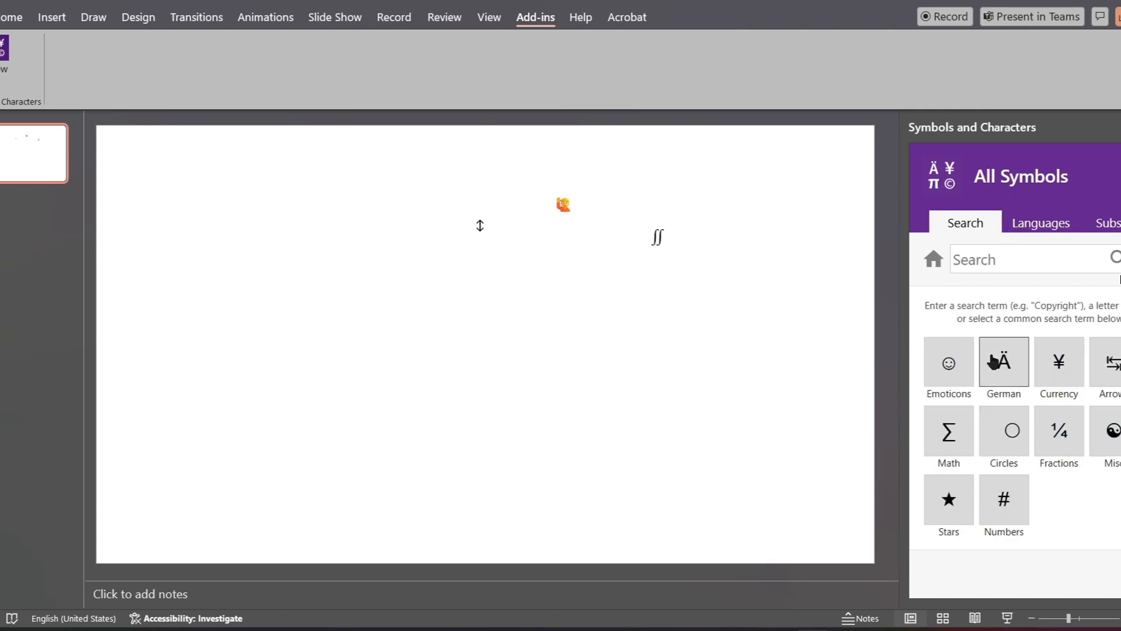
left_click(964, 517)
left_click(954, 441)
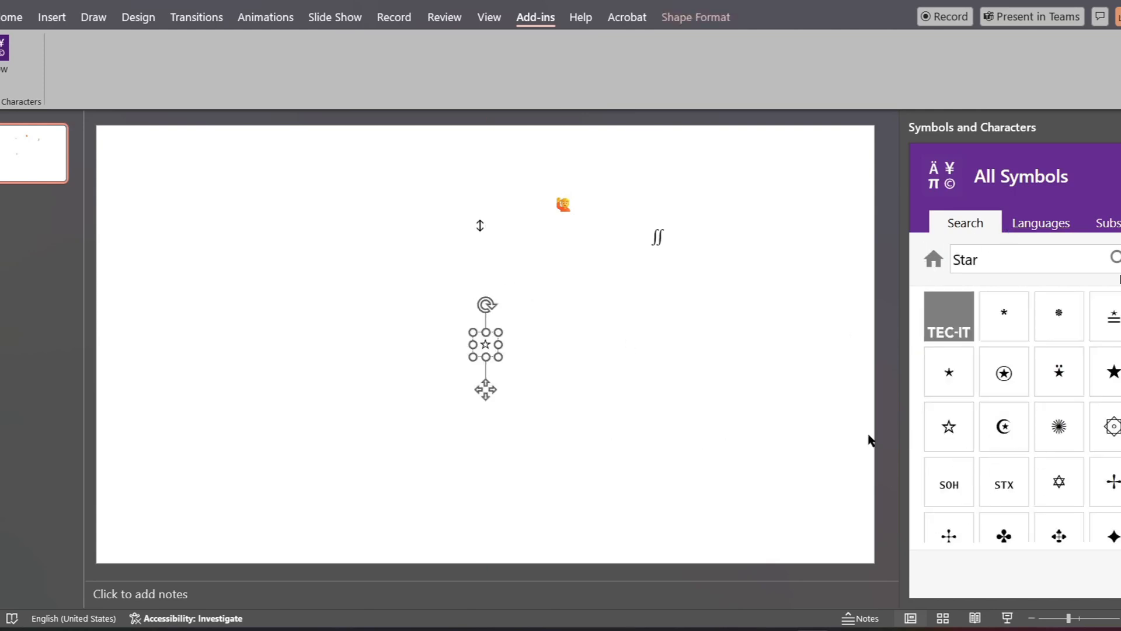
left_click(498, 358)
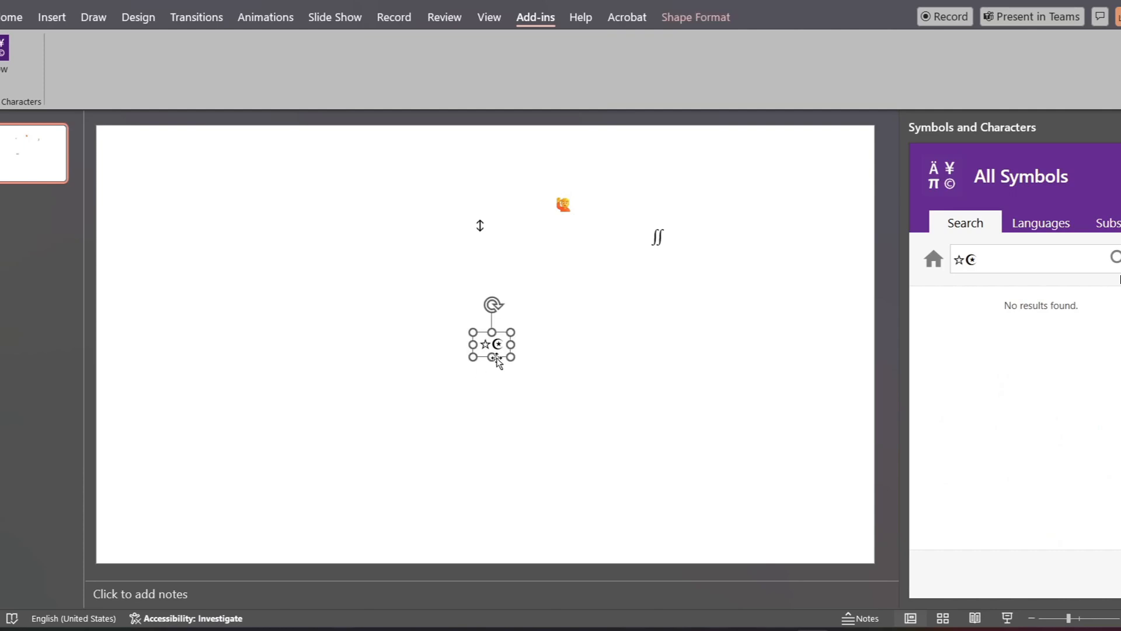
left_click_drag(504, 363, 529, 212)
left_click(969, 257)
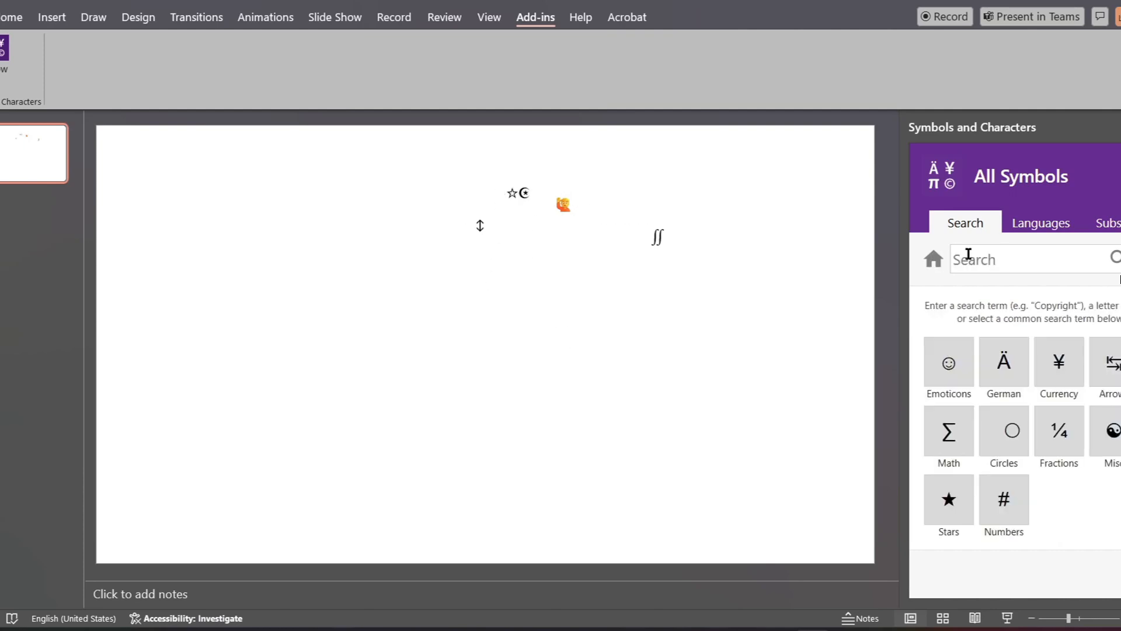
Step: Display the Arabic character subset in the symbols add-in and browse its characters
left_click(1110, 224)
left_click(1060, 260)
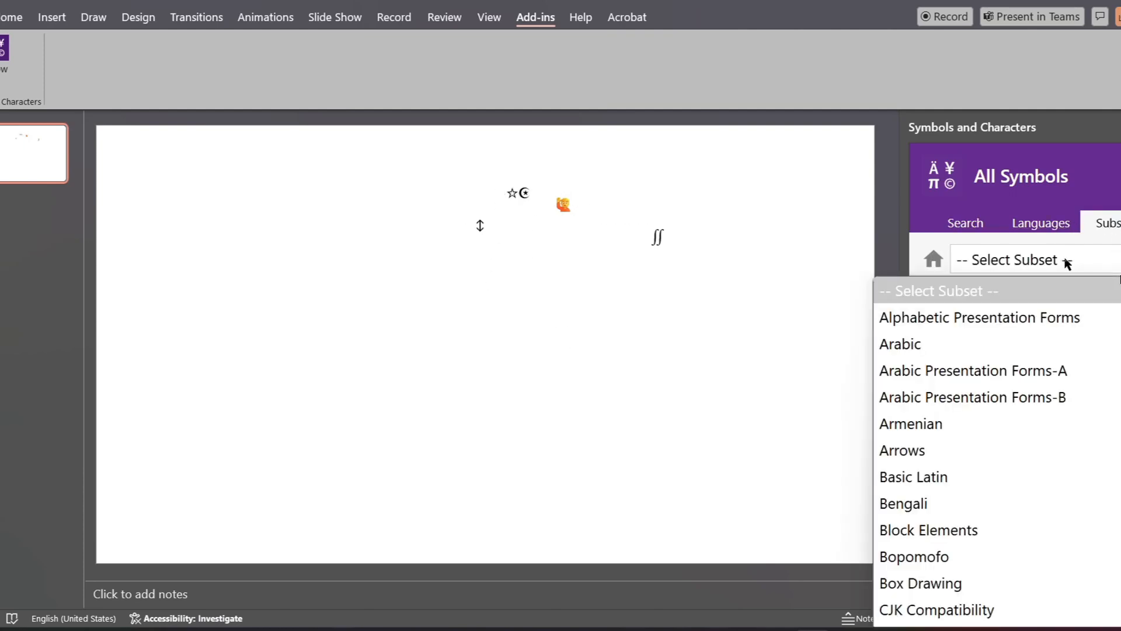
left_click(945, 343)
scroll(1076, 389, "down", 3)
scroll(1077, 389, "down", 10)
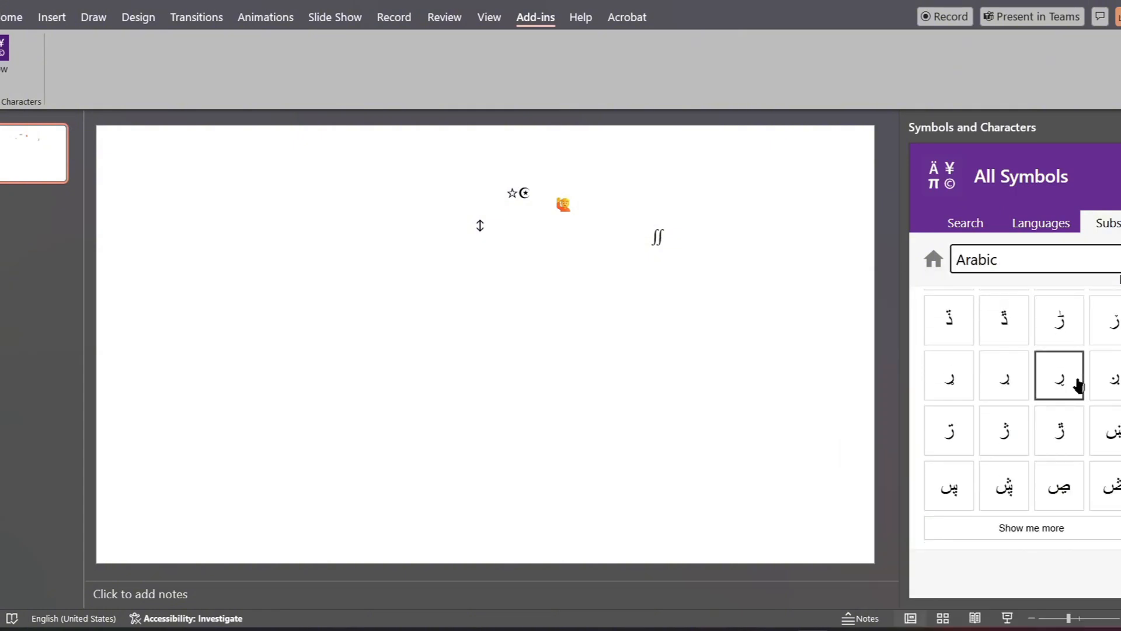
Step: Load more Arabic characters, and display the characters listed for the English language in the symbols add-in
left_click(1015, 527)
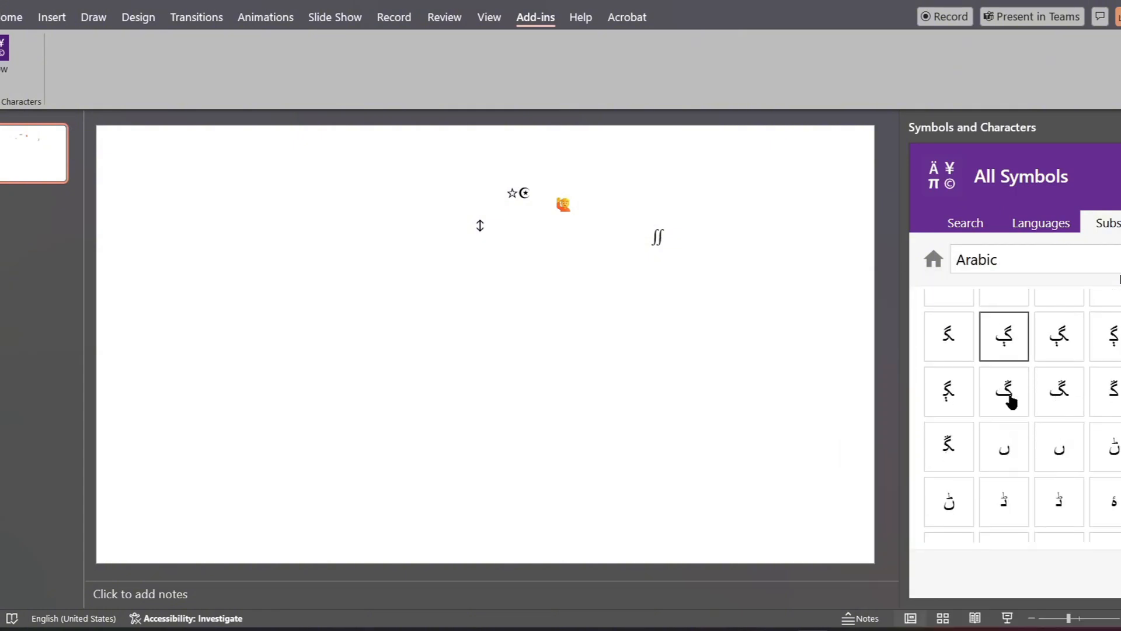
left_click(1041, 223)
left_click(1042, 261)
left_click(1005, 343)
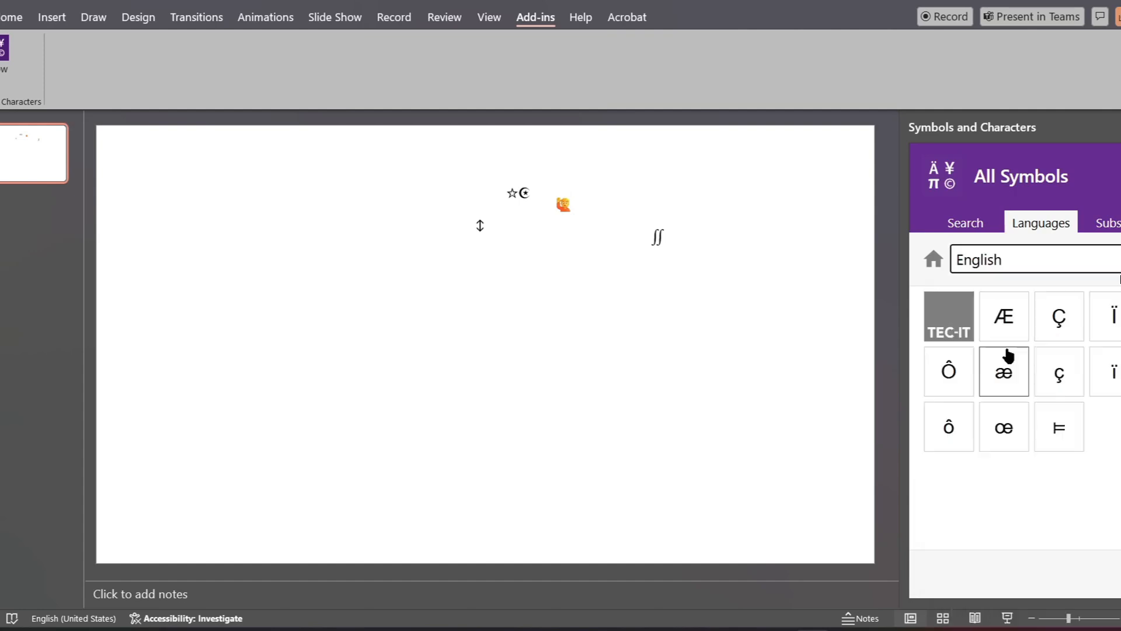
Step: Insert the æ character from the French language set and move it up, just below the raised-hand emoticon
left_click(1029, 259)
left_click(1034, 367)
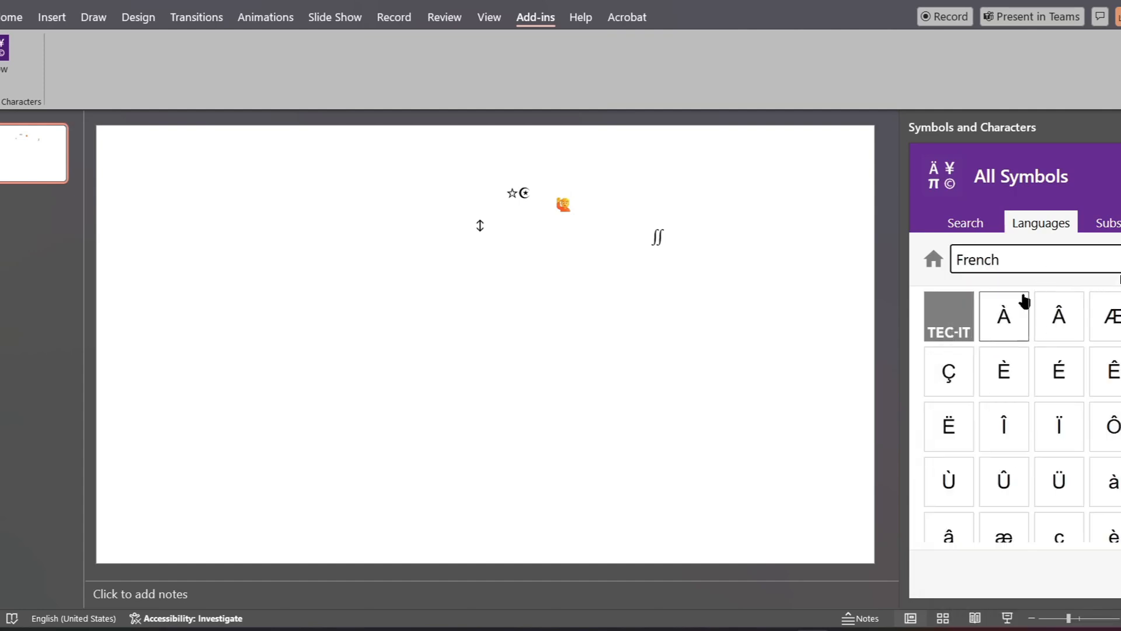
scroll(1025, 301, "down", 4)
scroll(1019, 340, "up", 5)
left_click(1011, 526)
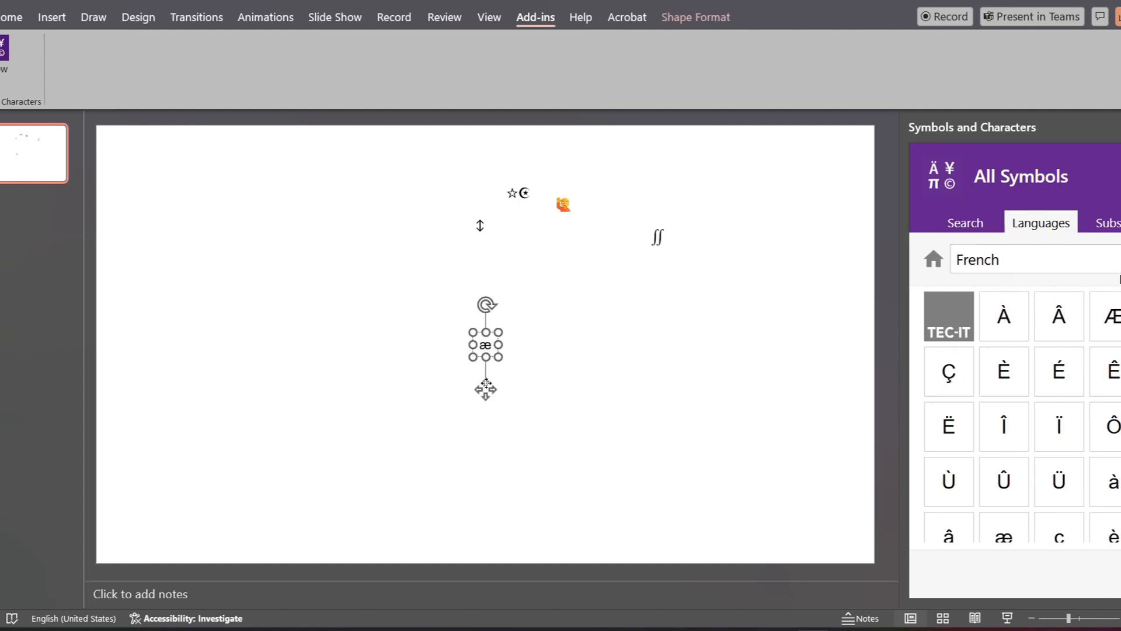
left_click_drag(486, 389, 550, 293)
left_click(857, 293)
Step: Insert a character from the Spanish language set and move it up and left on the slide
left_click(1017, 257)
left_click(1060, 473)
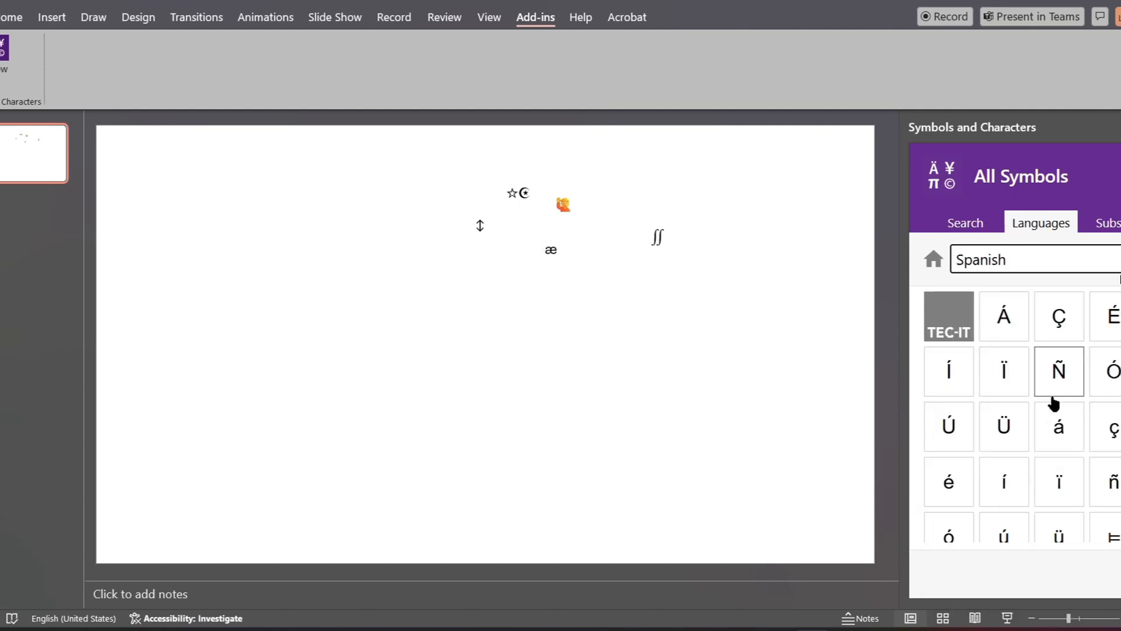
scroll(1055, 403, "down", 2)
left_click(1023, 353)
left_click_drag(508, 376, 453, 261)
left_click(818, 251)
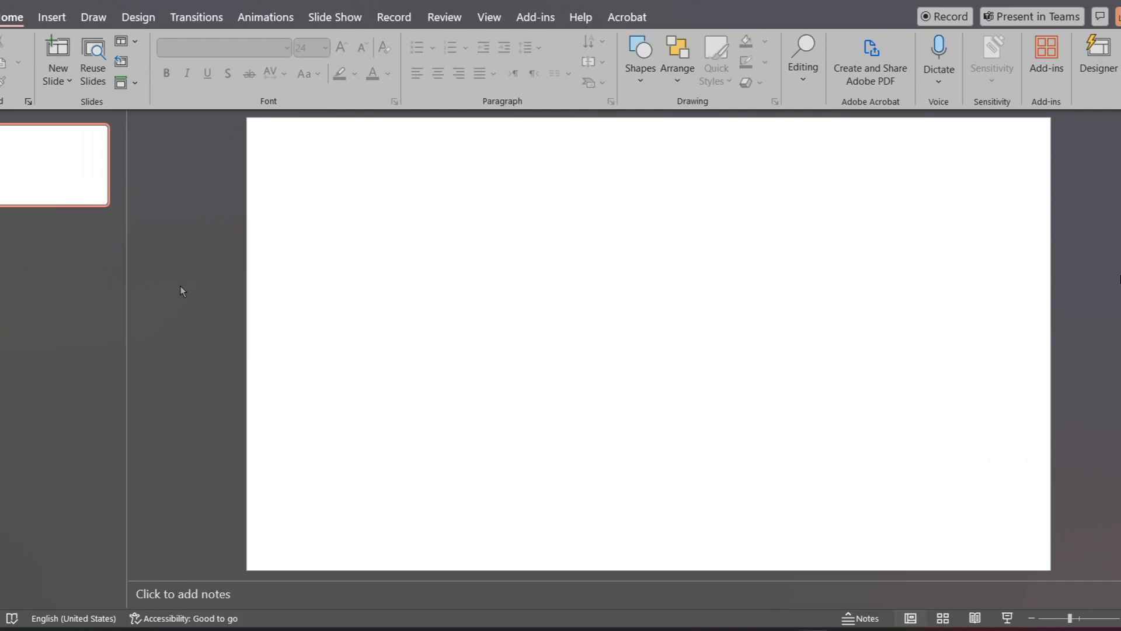
Step: Insert the stock image of two cartoon skateboarders on a red background into the blank slide
left_click(64, 20)
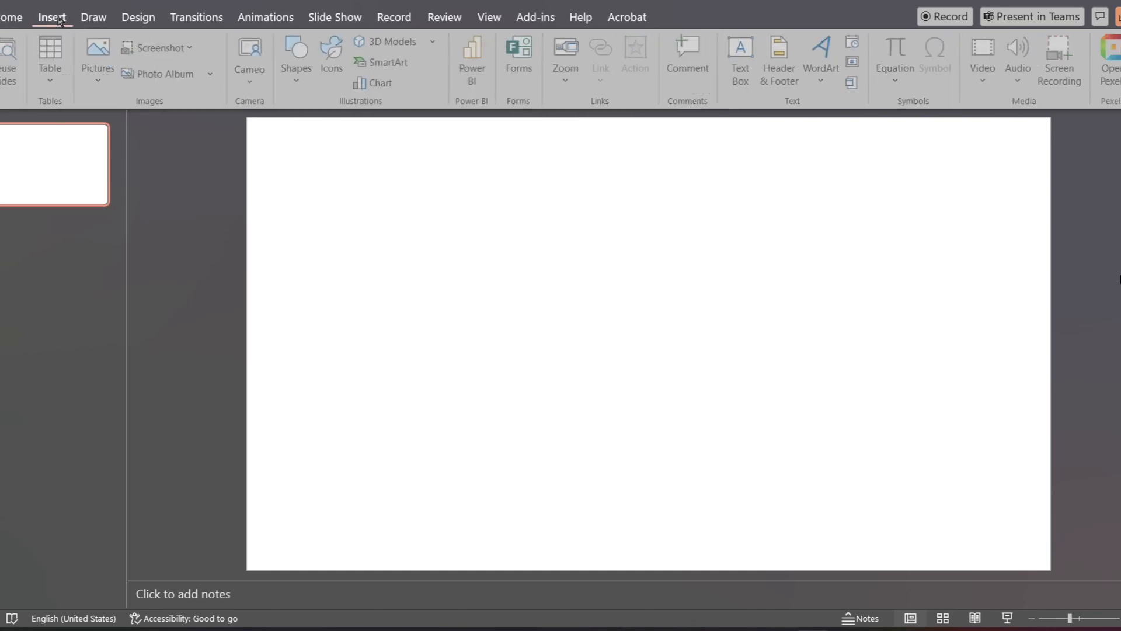
left_click(113, 85)
left_click(143, 177)
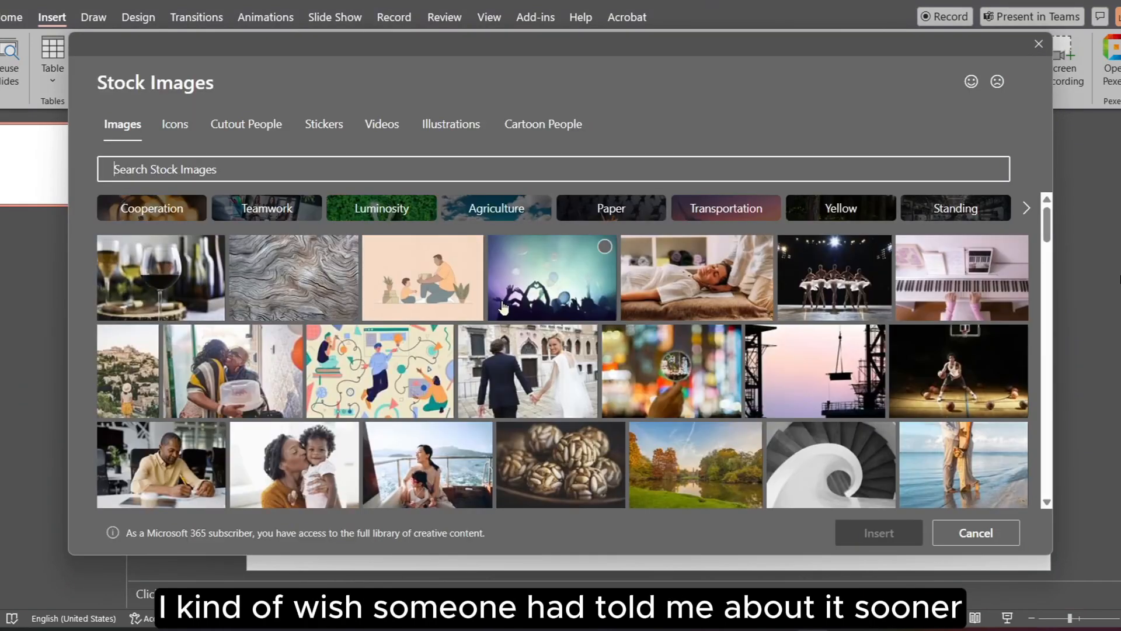
scroll(503, 307, "down", 10)
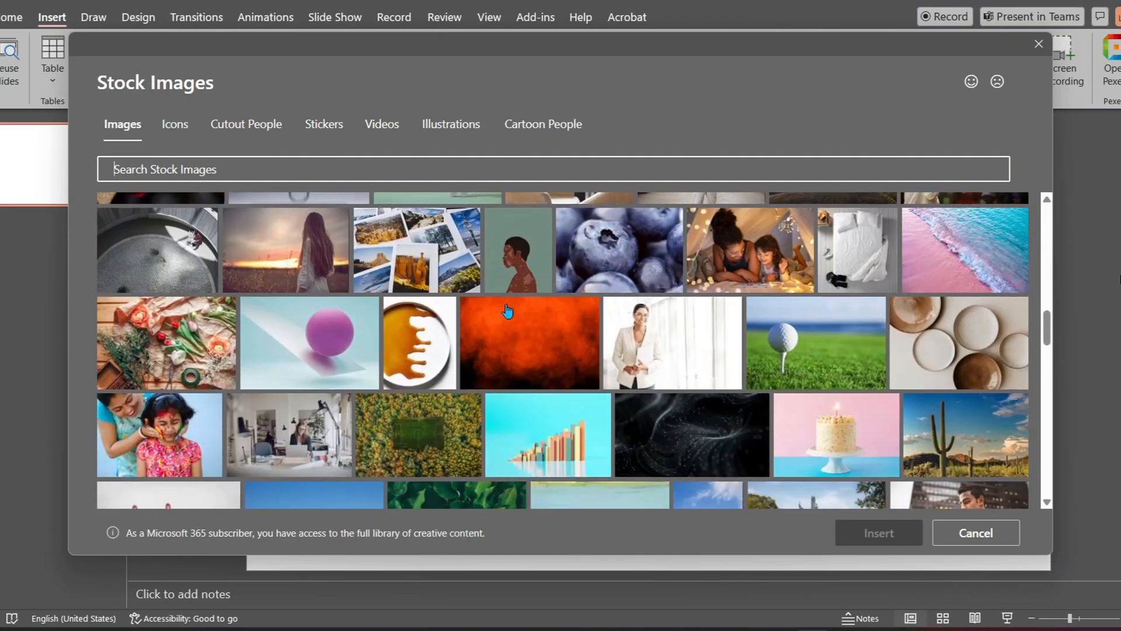
scroll(507, 311, "down", 8)
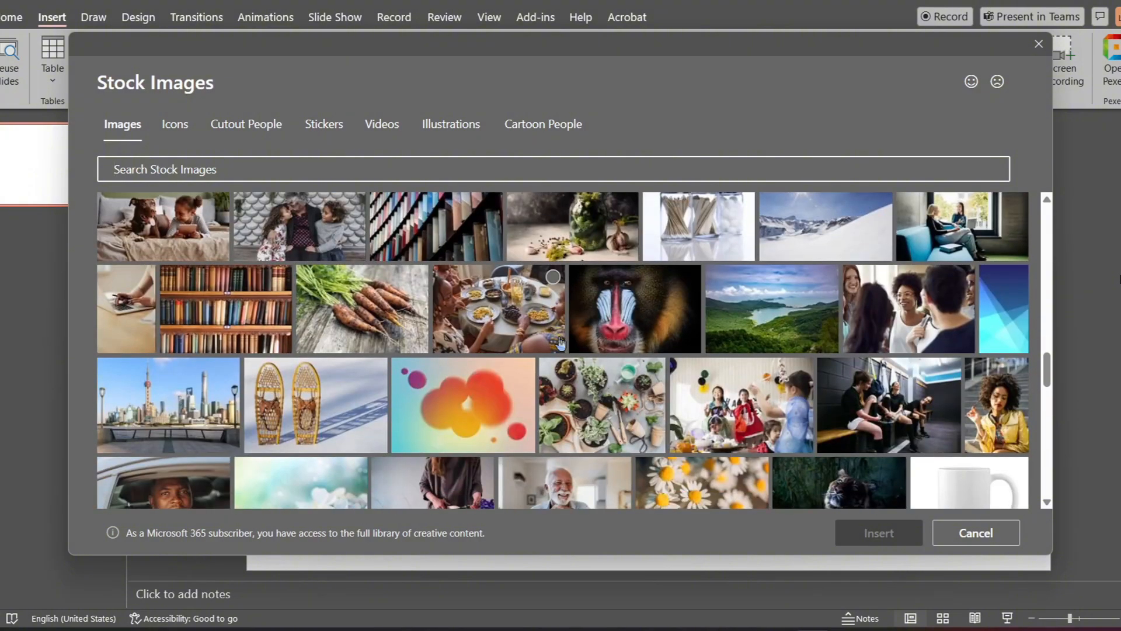
scroll(559, 343, "down", 10)
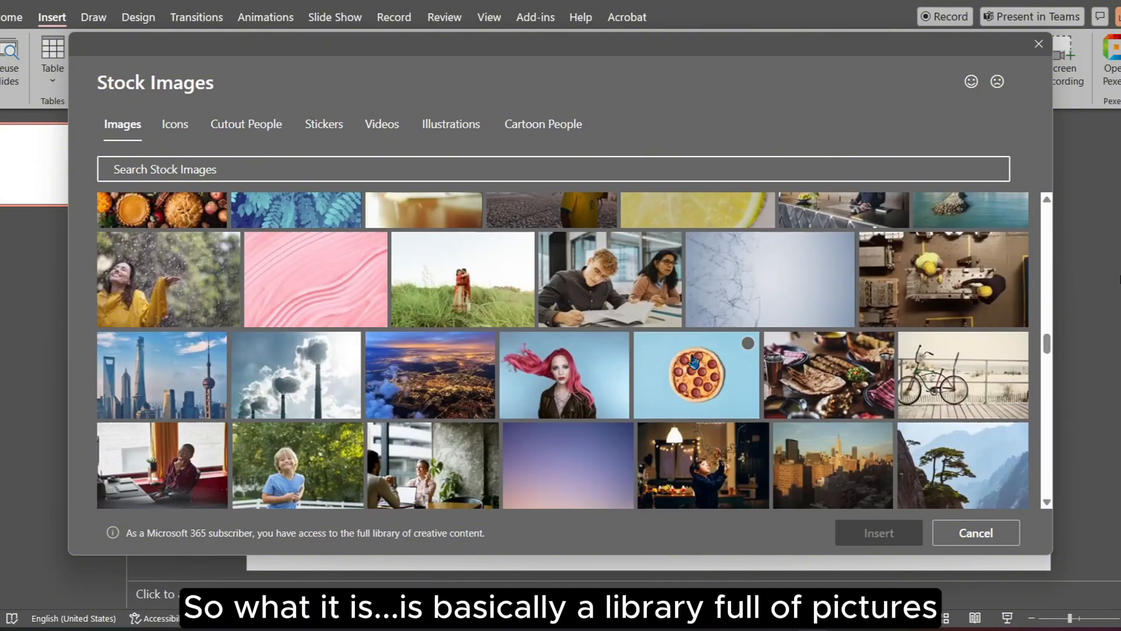
scroll(696, 362, "down", 4)
scroll(701, 360, "down", 8)
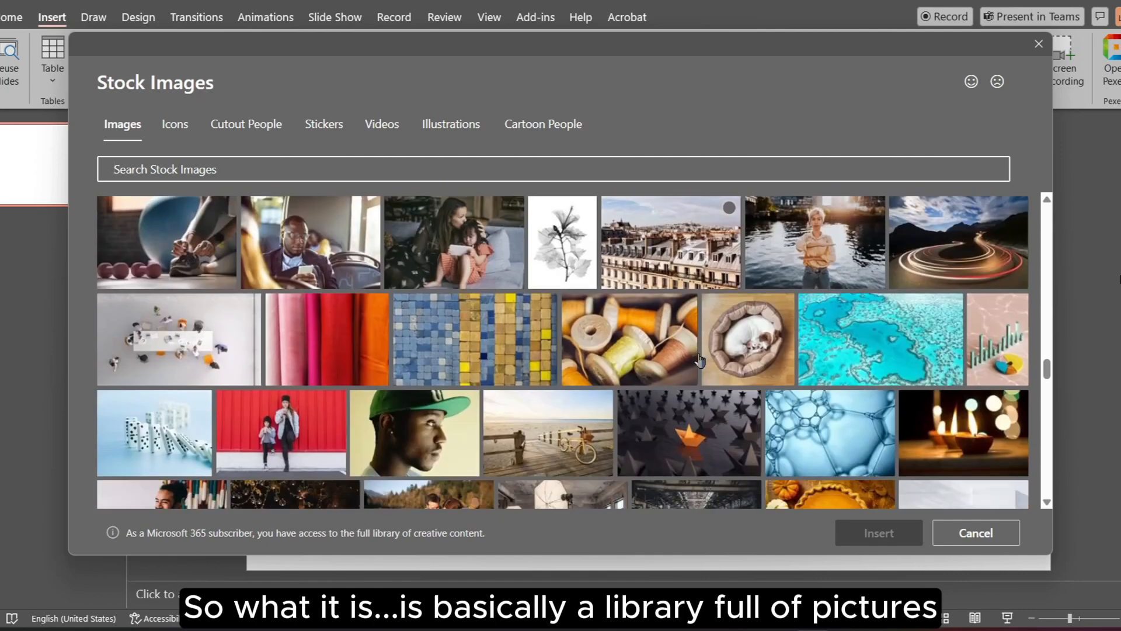
scroll(700, 361, "down", 3)
scroll(700, 360, "down", 8)
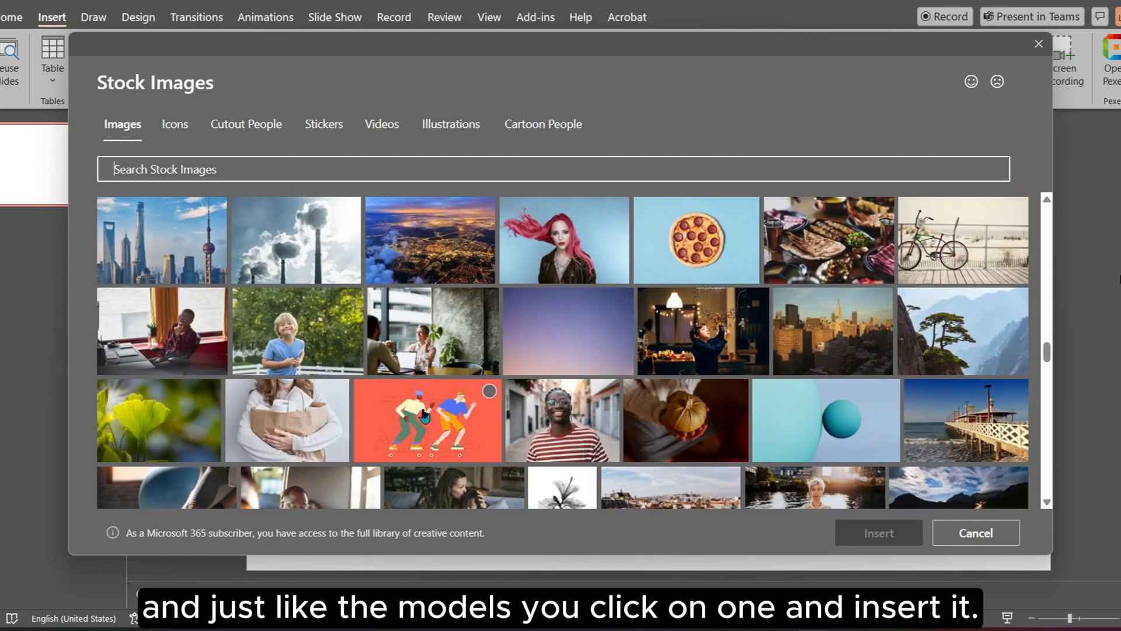
left_click(424, 415)
left_click(880, 533)
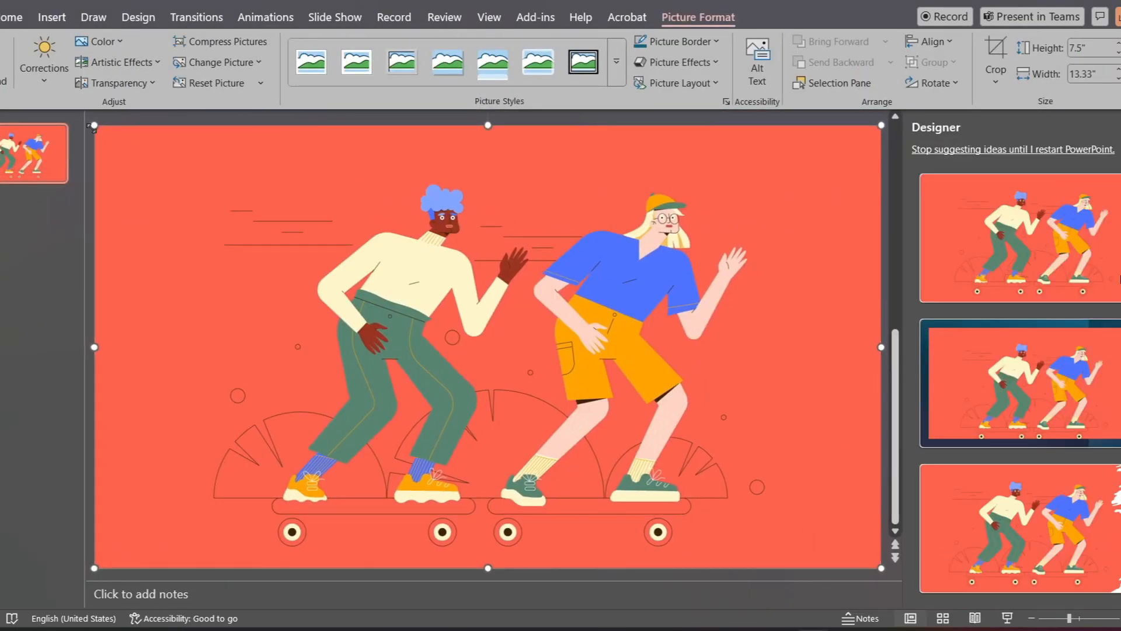
Step: Shrink the skateboarders picture and move it toward the slide's upper-left area
left_click_drag(94, 125, 409, 327)
left_click_drag(628, 422, 365, 257)
left_click(895, 254)
left_click(1120, 127)
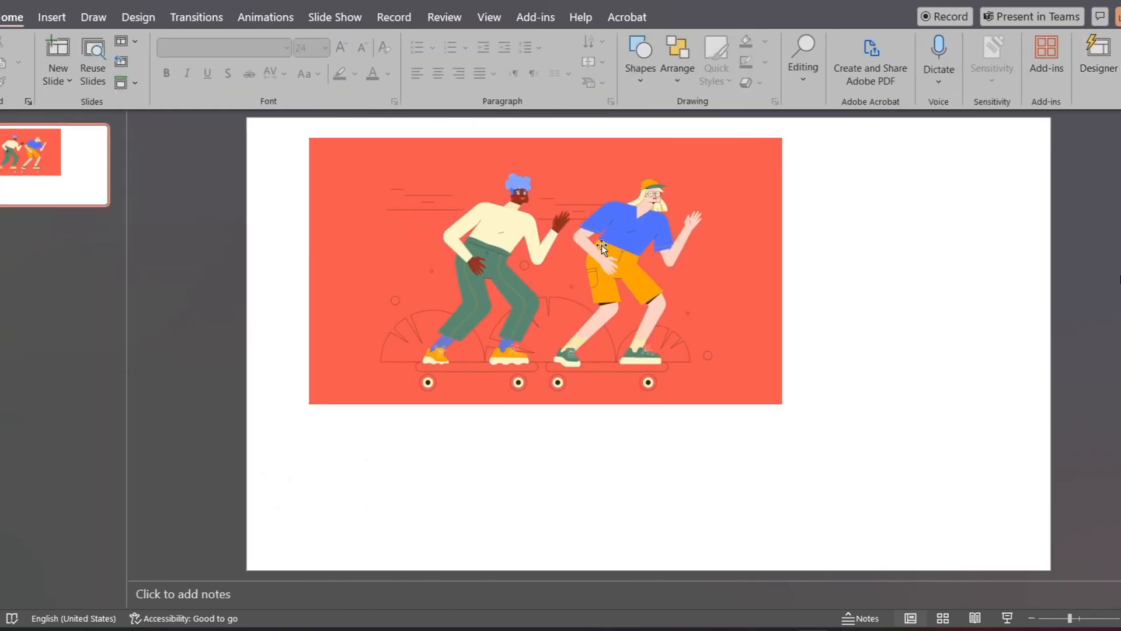
Step: Adjust the skateboarders picture's position and size again, and delete it from the slide
left_click_drag(631, 262, 675, 280)
left_click_drag(826, 156, 791, 209)
mouse_move(577, 305)
left_mouse_down()
mouse_move(629, 279)
mouse_move(695, 324)
mouse_move(586, 295)
left_mouse_up()
key("Delete")
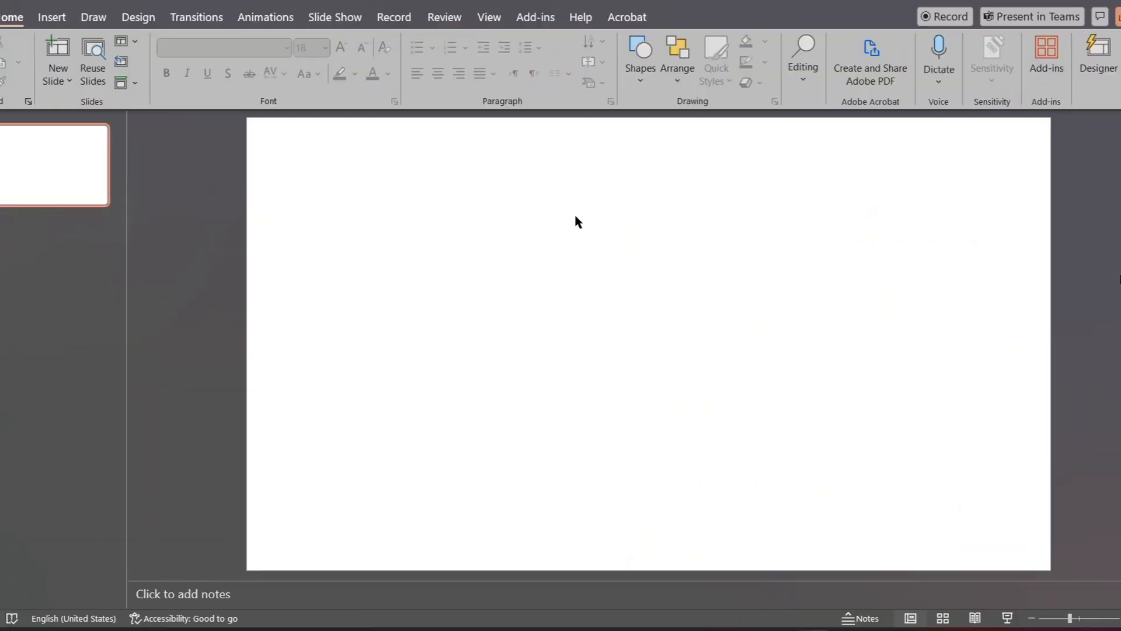
Step: Insert the solid bar-chart icon with a rising arrow from the stock icons library
left_click(52, 17)
left_click(332, 57)
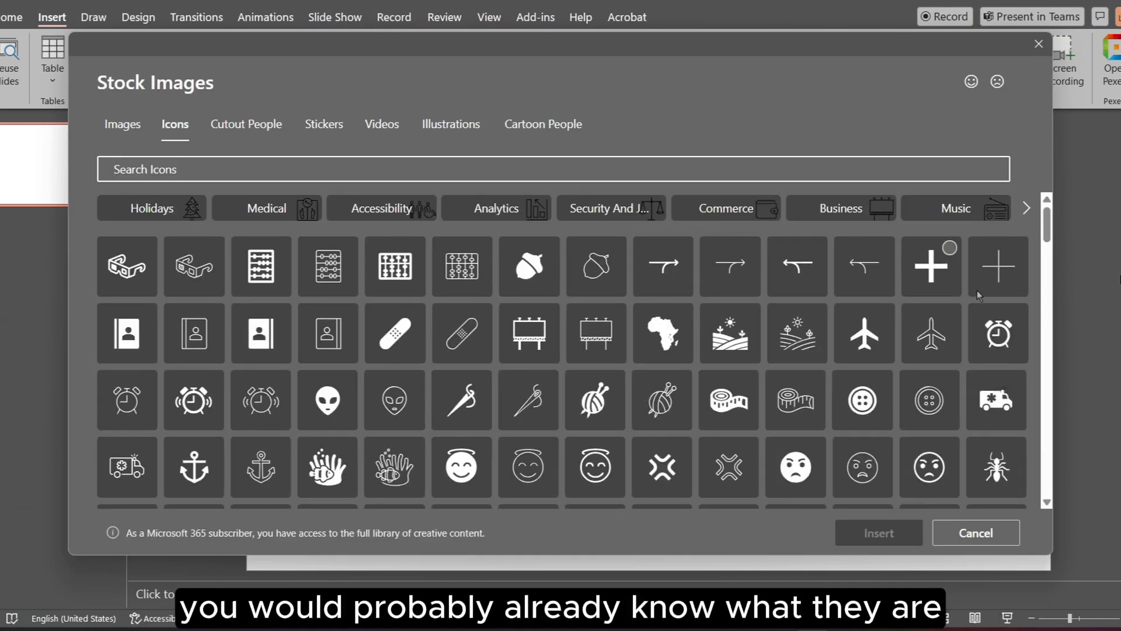
scroll(963, 392, "down", 6)
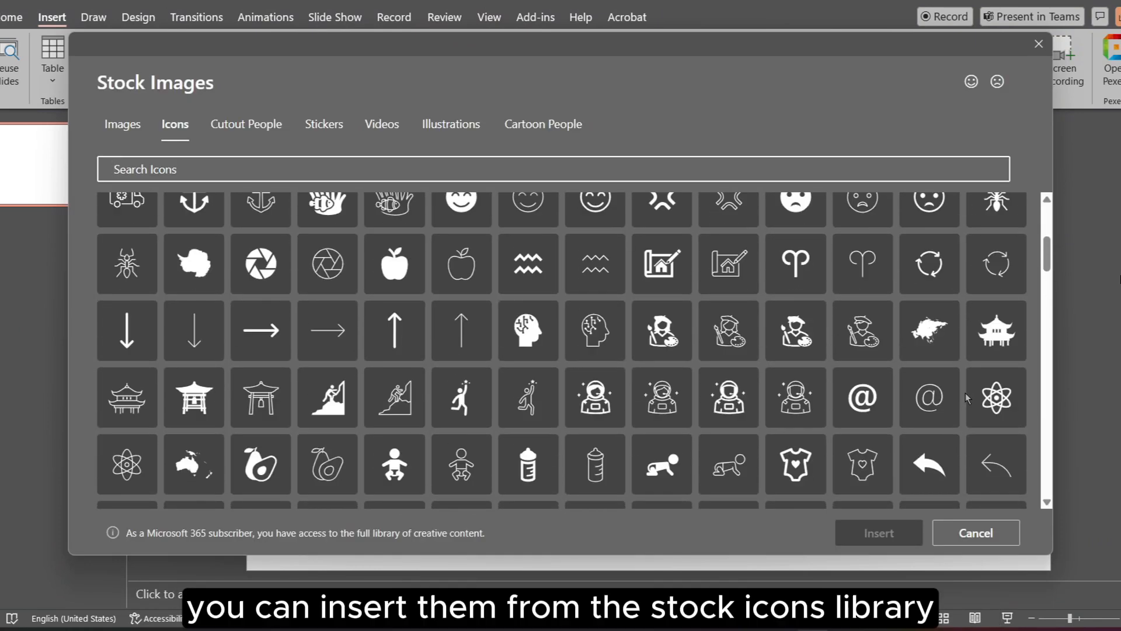
scroll(971, 412, "down", 6)
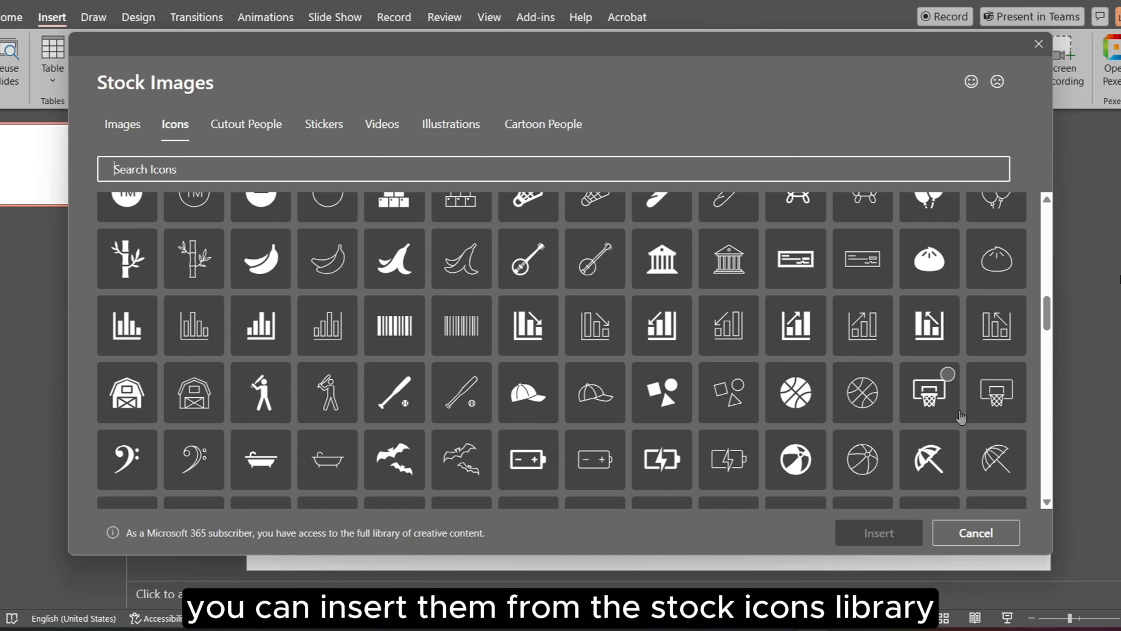
left_click(797, 326)
left_click(879, 533)
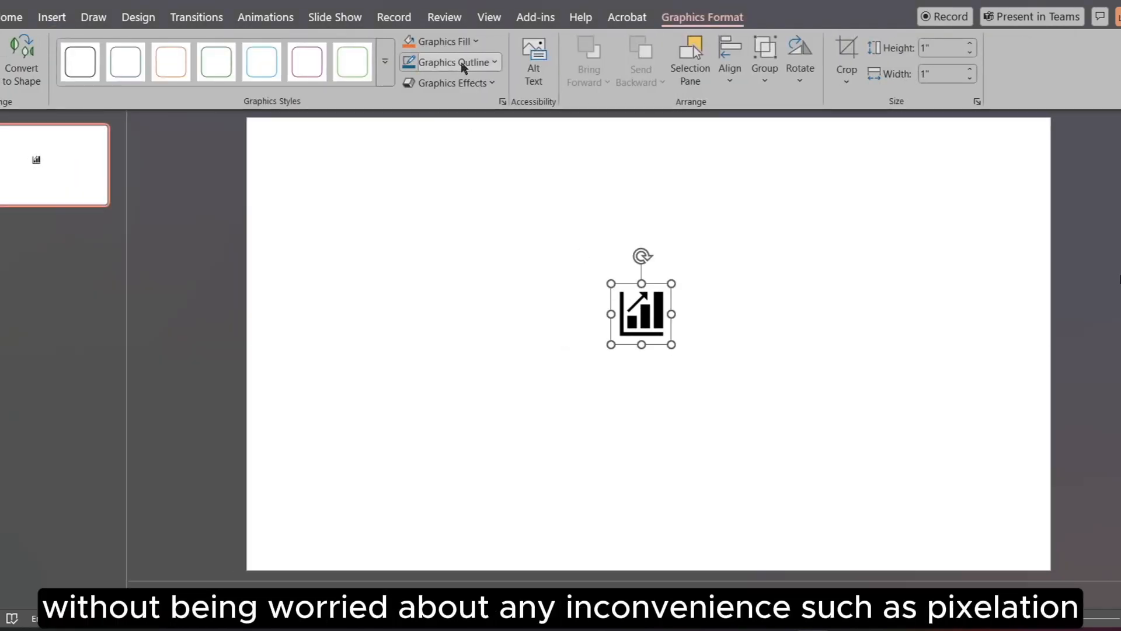
Step: Give the bar-chart icon an orange fill and a dark outline, and convert it to editable shapes
left_click(410, 42)
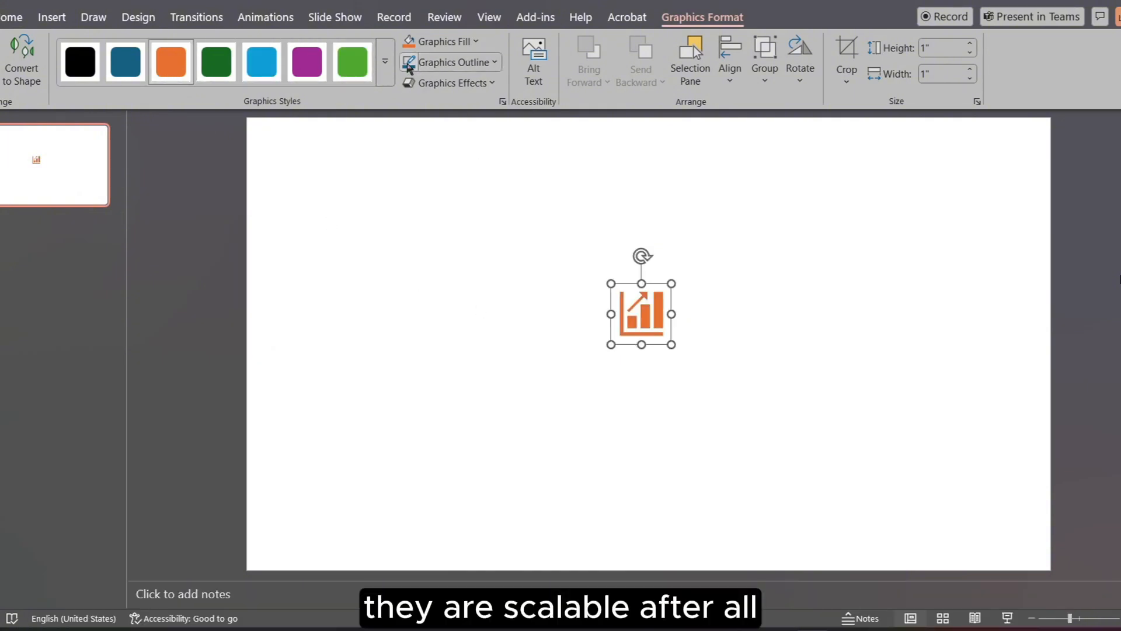
left_click_drag(628, 311, 629, 311)
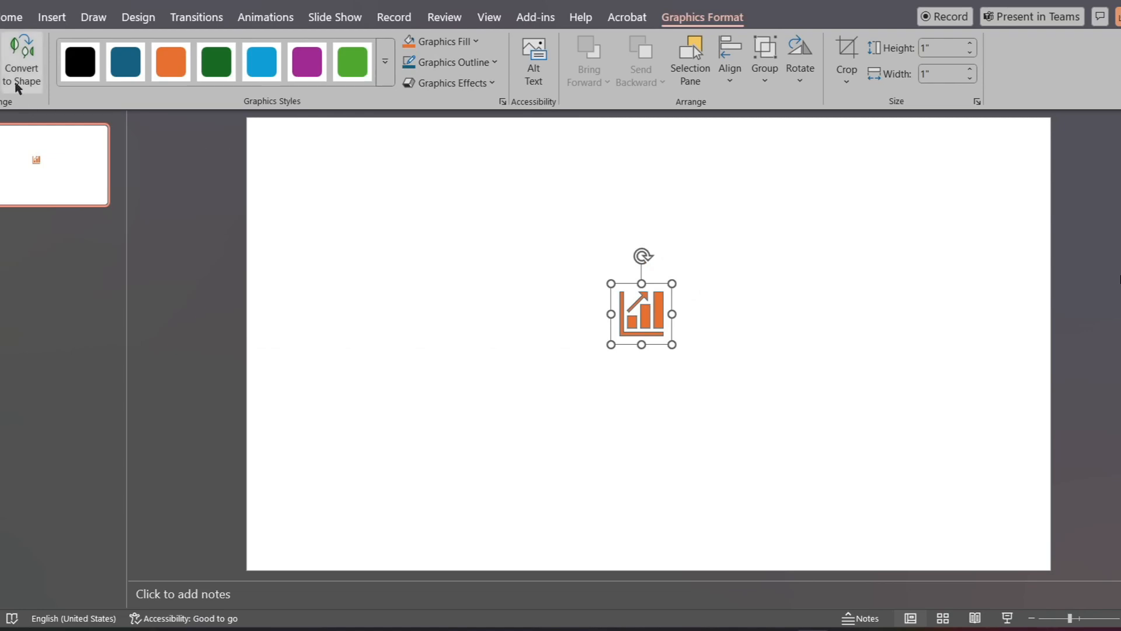
left_click(21, 58)
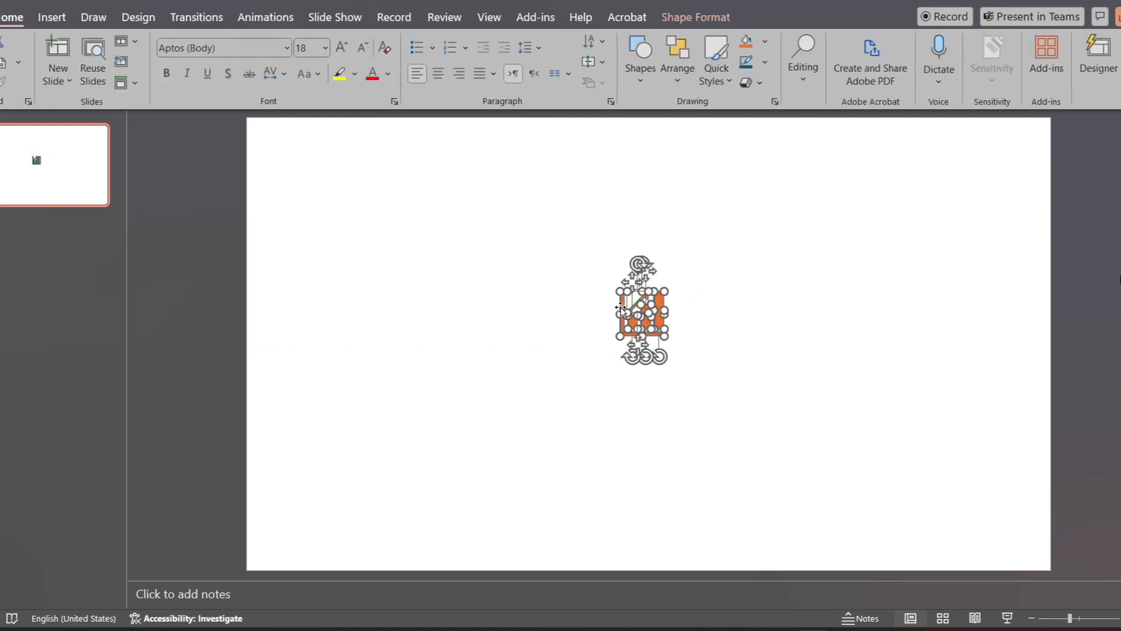
key("Escape")
Step: Fill the icon's rising arrow with the dark blue theme color
left_click(640, 301)
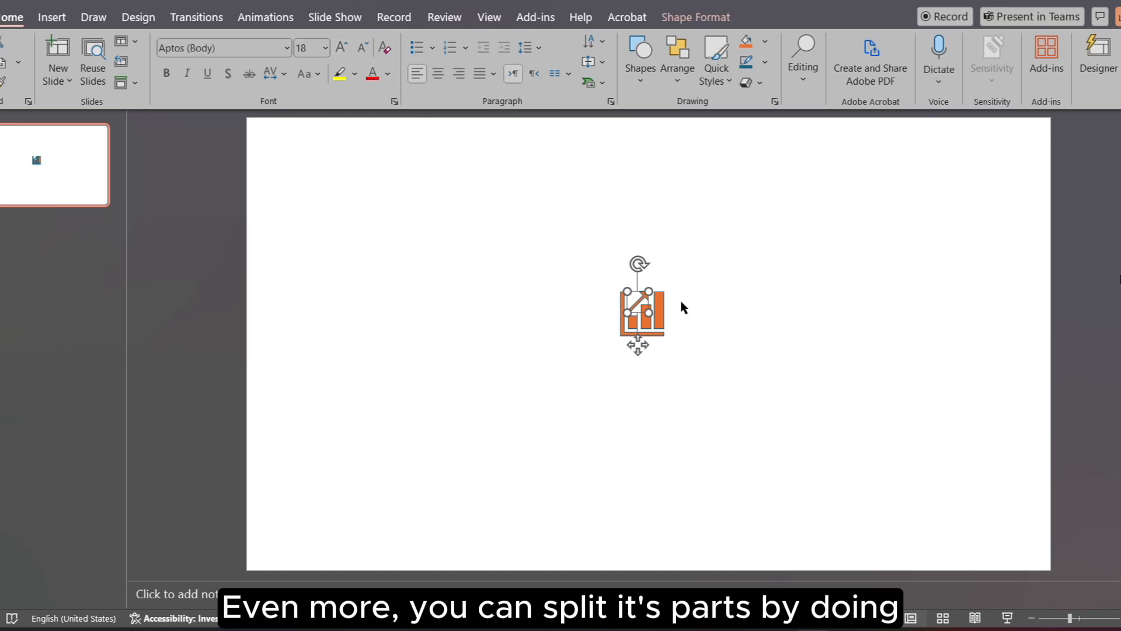
right_click(641, 300)
left_click(694, 155)
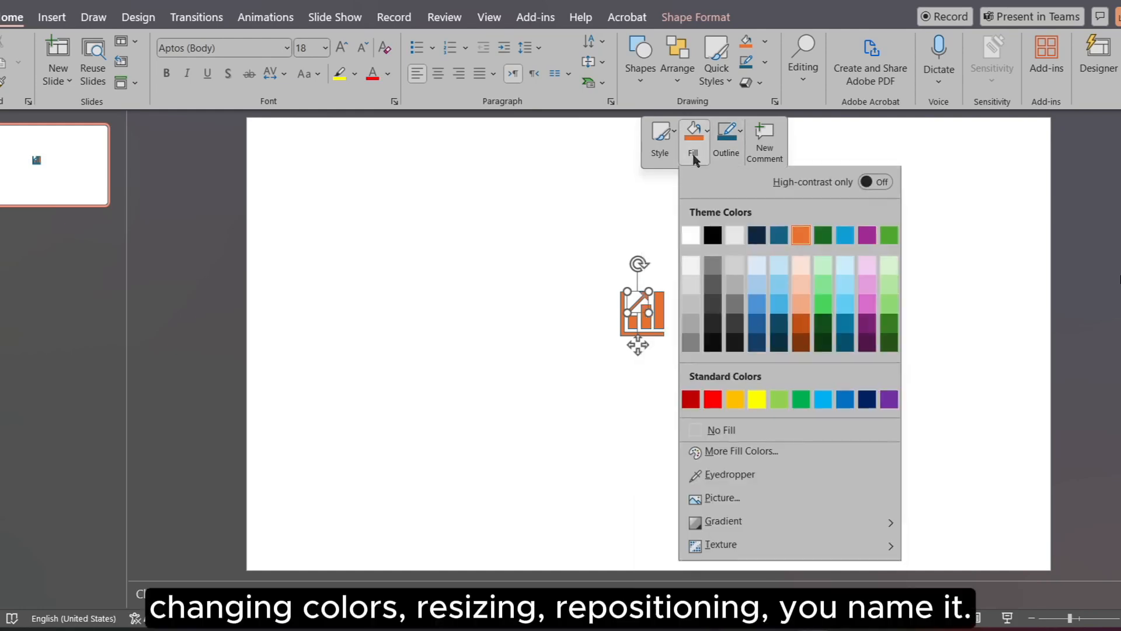
left_click(758, 238)
Step: Fill the icon's tallest bar with the dark teal theme color
left_click(657, 306)
right_click(657, 306)
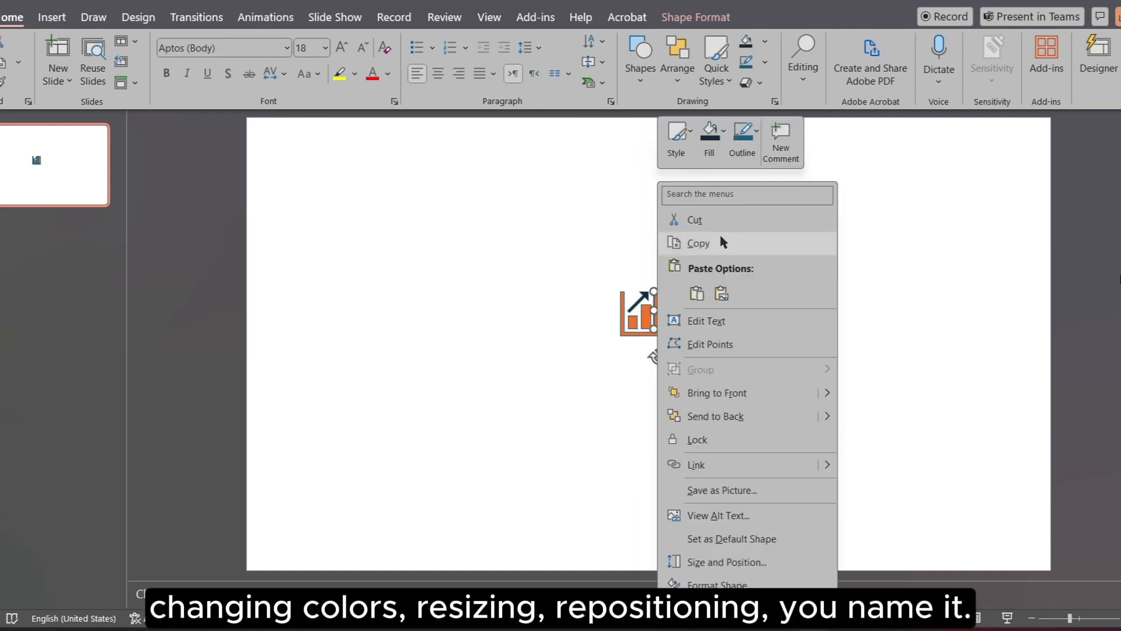
left_click(710, 134)
left_click(794, 237)
Step: Fill the icon's middle bar with the light blue theme color and its shortest bar with light green
right_click(646, 315)
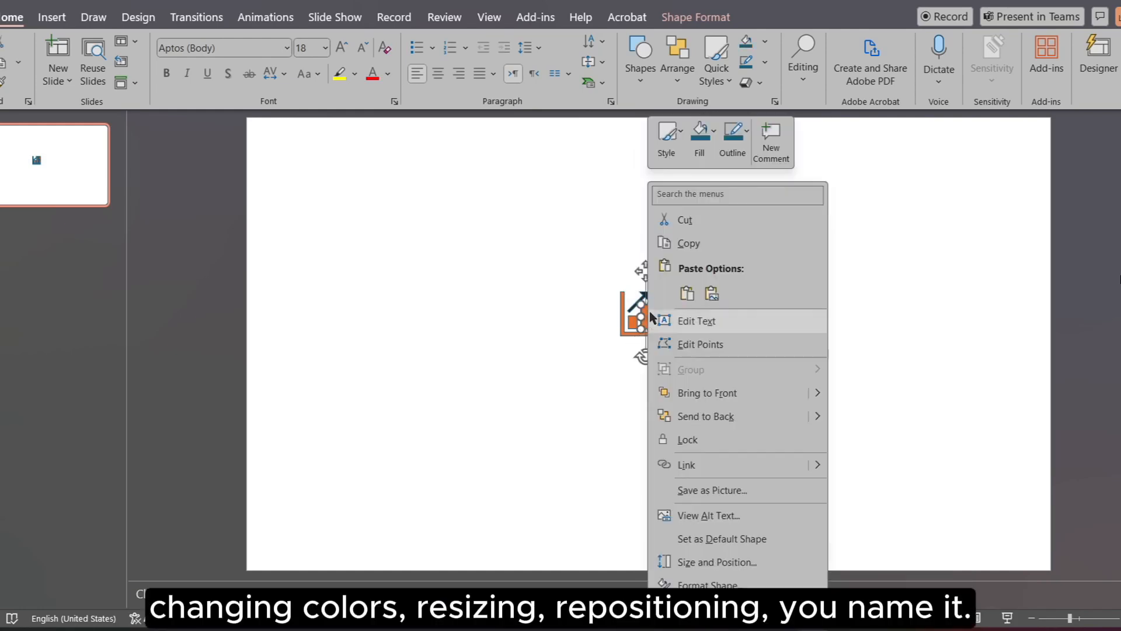
left_click(699, 133)
left_click(853, 237)
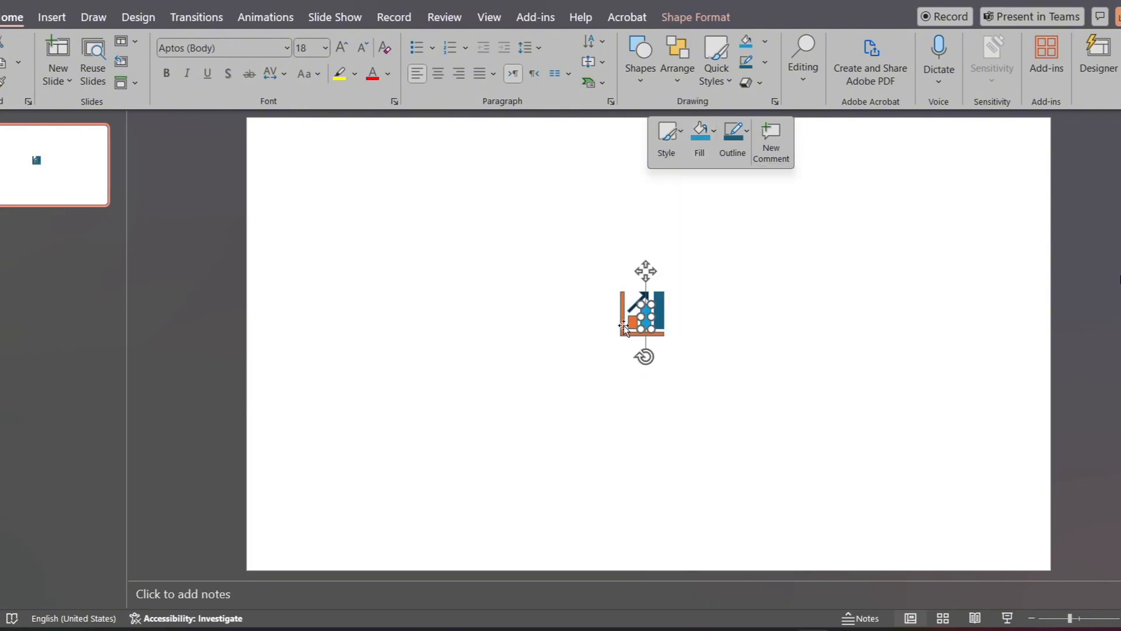
right_click(624, 325)
left_click(700, 133)
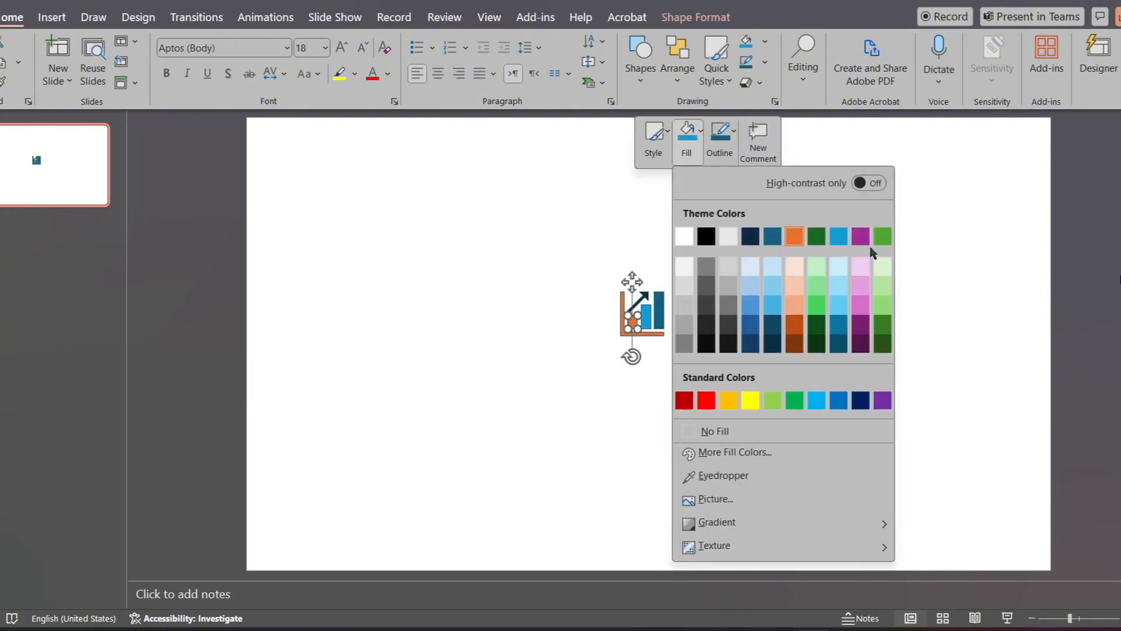
left_click(874, 237)
Step: Fill the icon's L-shaped axis with a darker shade of orange
right_click(621, 299)
left_click(673, 134)
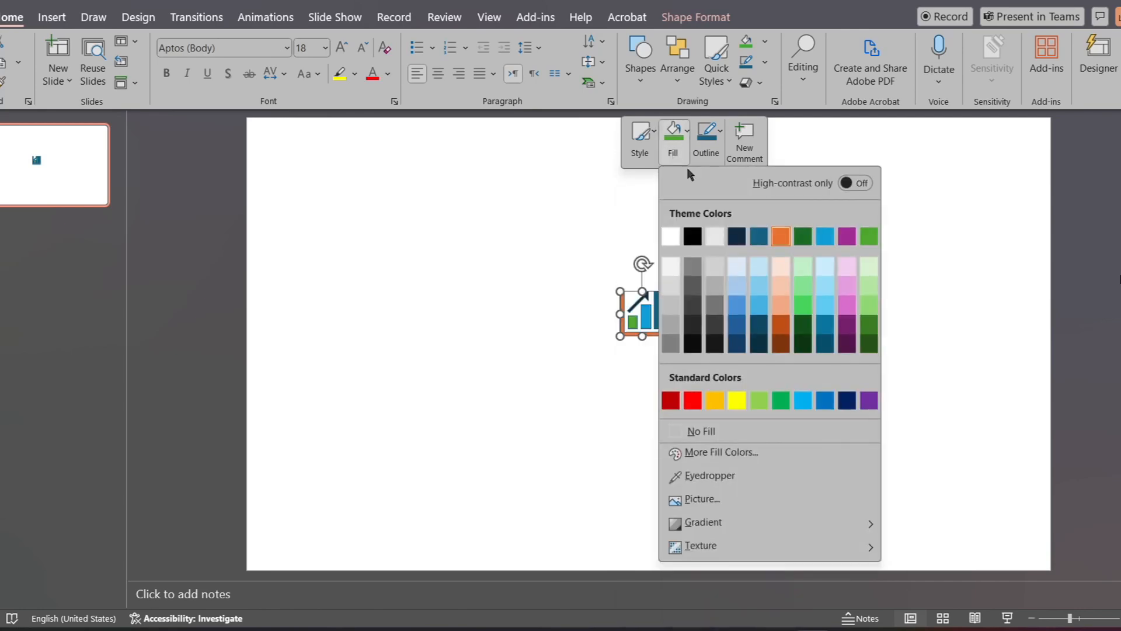
left_click(781, 325)
left_click(918, 304)
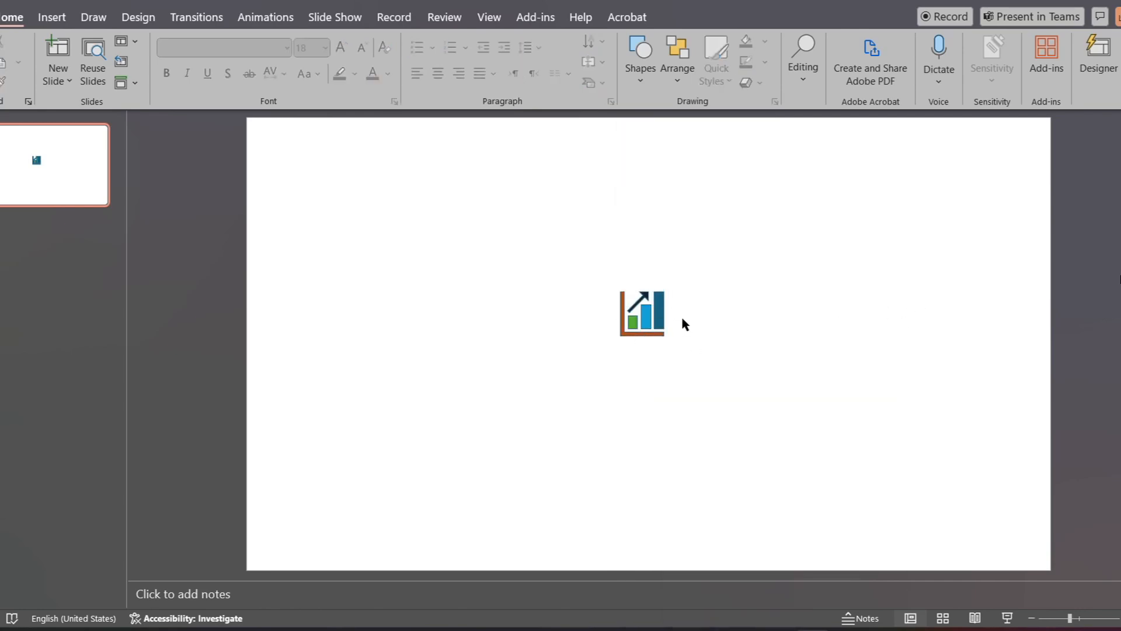
Step: Select all the chart icon's shapes and move them together up and right on the slide
key("ctrl+a")
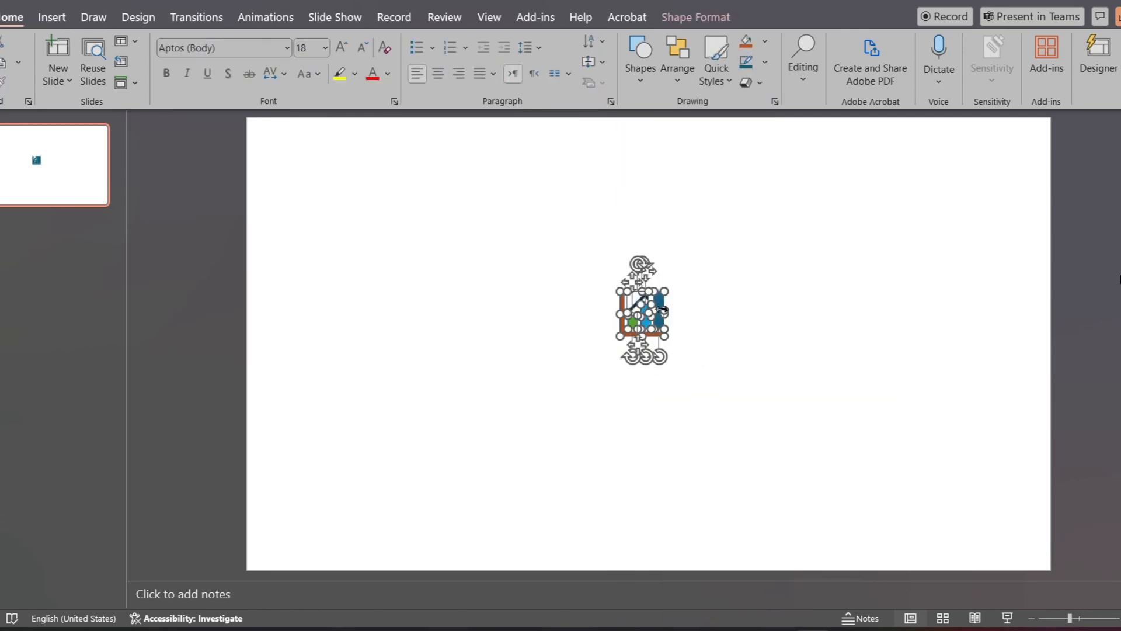
left_click_drag(662, 309, 721, 278)
left_click(796, 287)
left_click(700, 270)
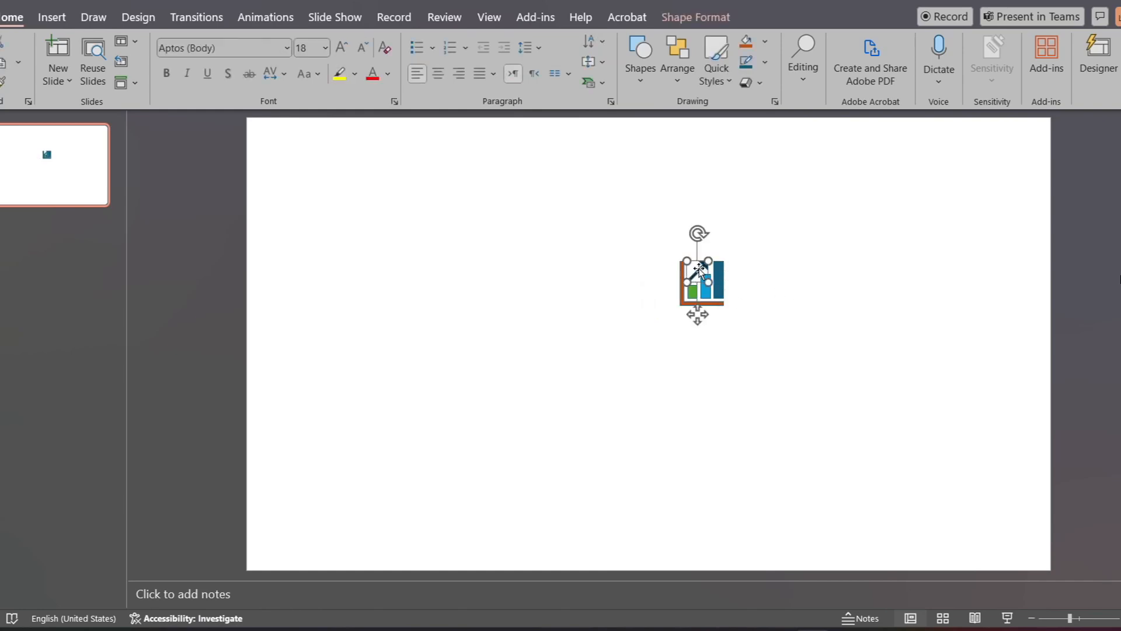
left_click(639, 223)
Step: Pull the icon's parts away from each other: axis to the left, arrow upward and tallest bar to the right, with the middle bar narrowed
left_click(682, 292)
left_click_drag(682, 292, 591, 307)
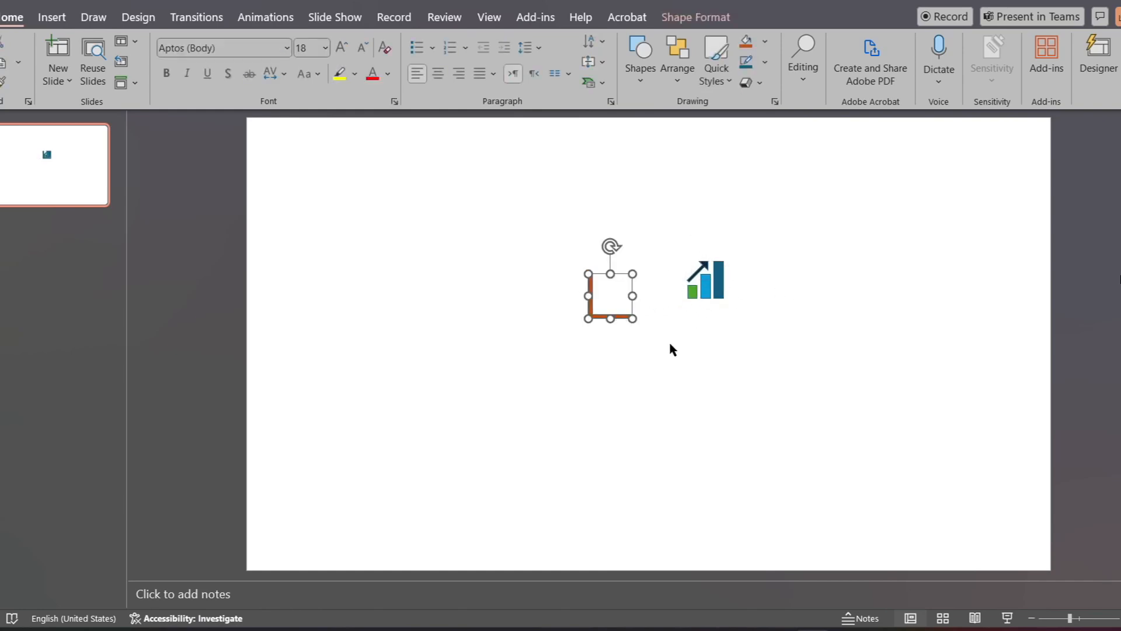
left_click(691, 291)
left_click(729, 320)
left_click(703, 287)
left_click_drag(702, 287, 686, 233)
left_click(720, 279)
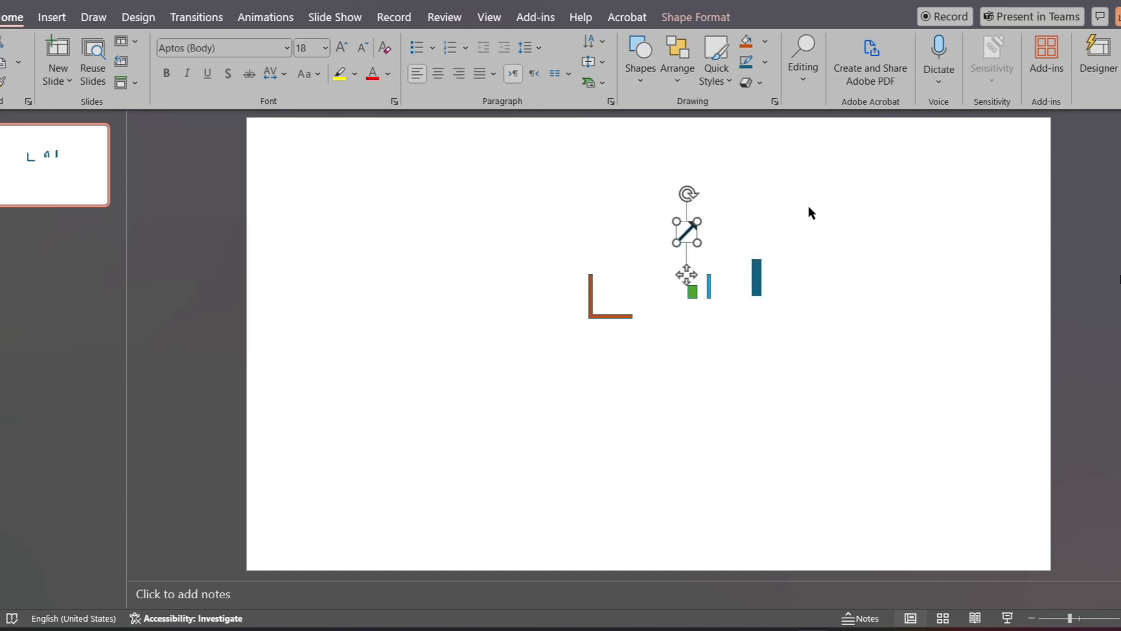
Step: Draw a circle about 1.74" wide and 1.72" high in the upper-left area of the blank slide
left_click(816, 213)
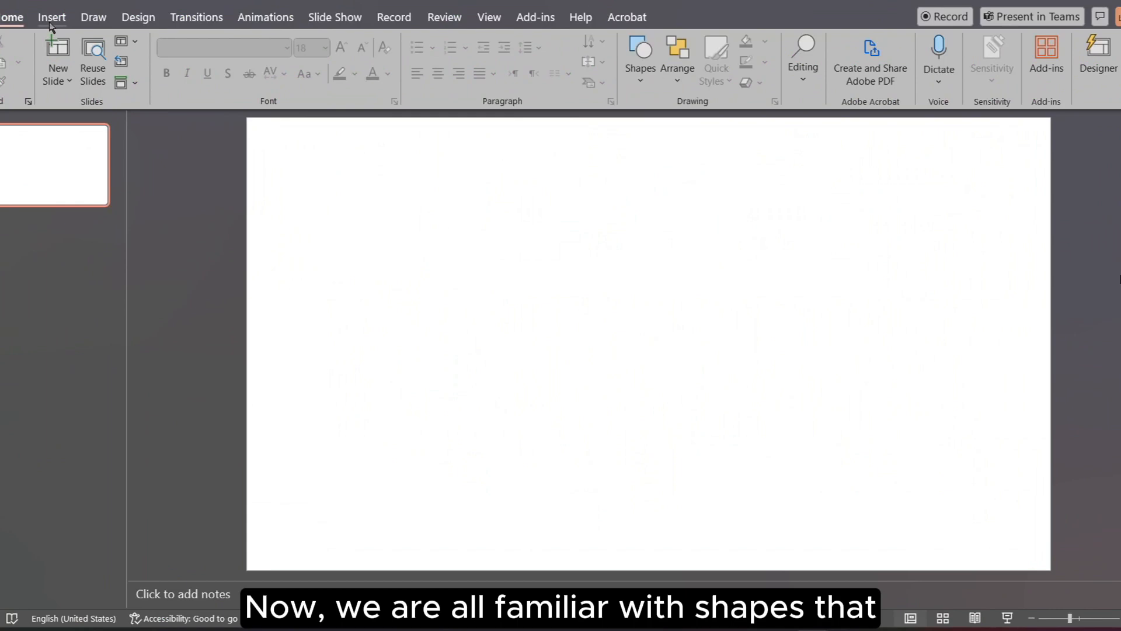
left_click(52, 18)
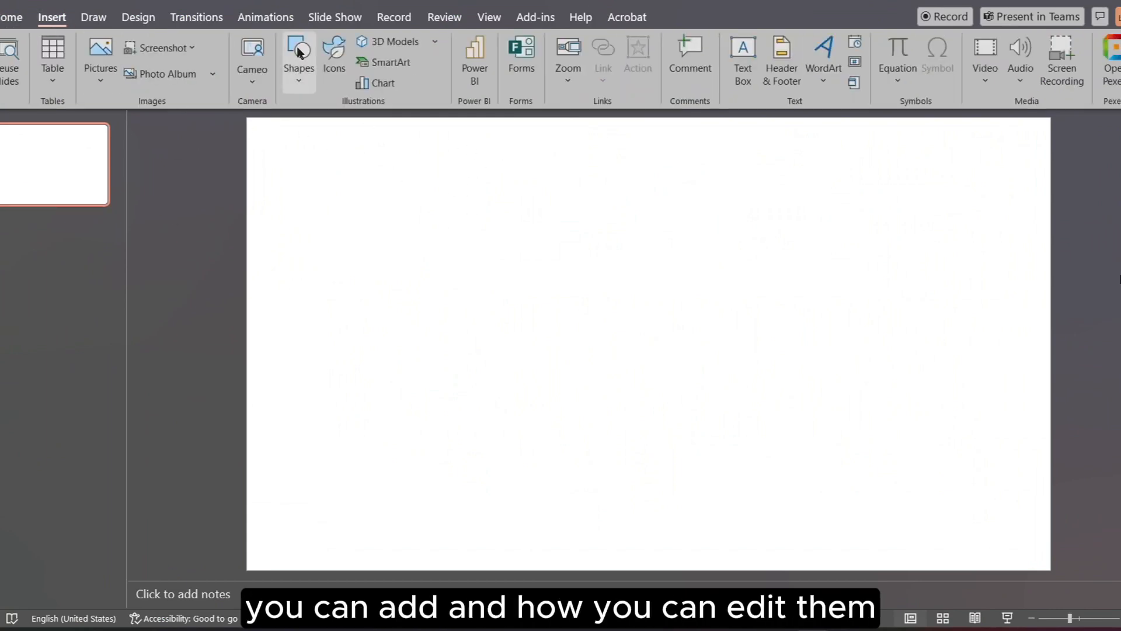
left_click(299, 65)
left_click(376, 132)
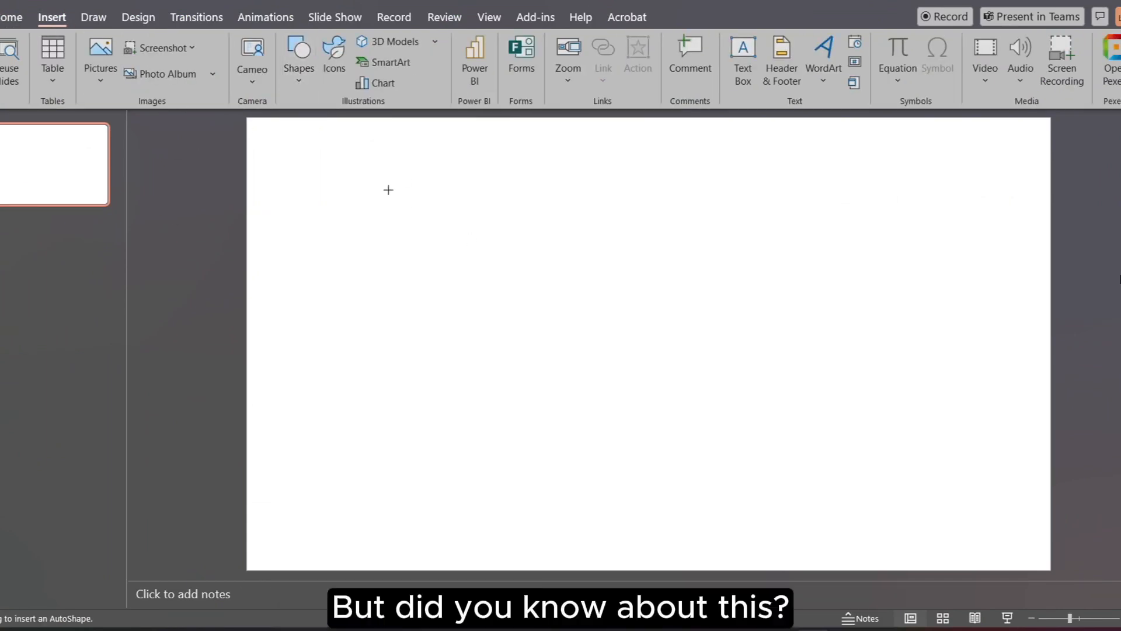
left_click_drag(384, 180, 489, 284)
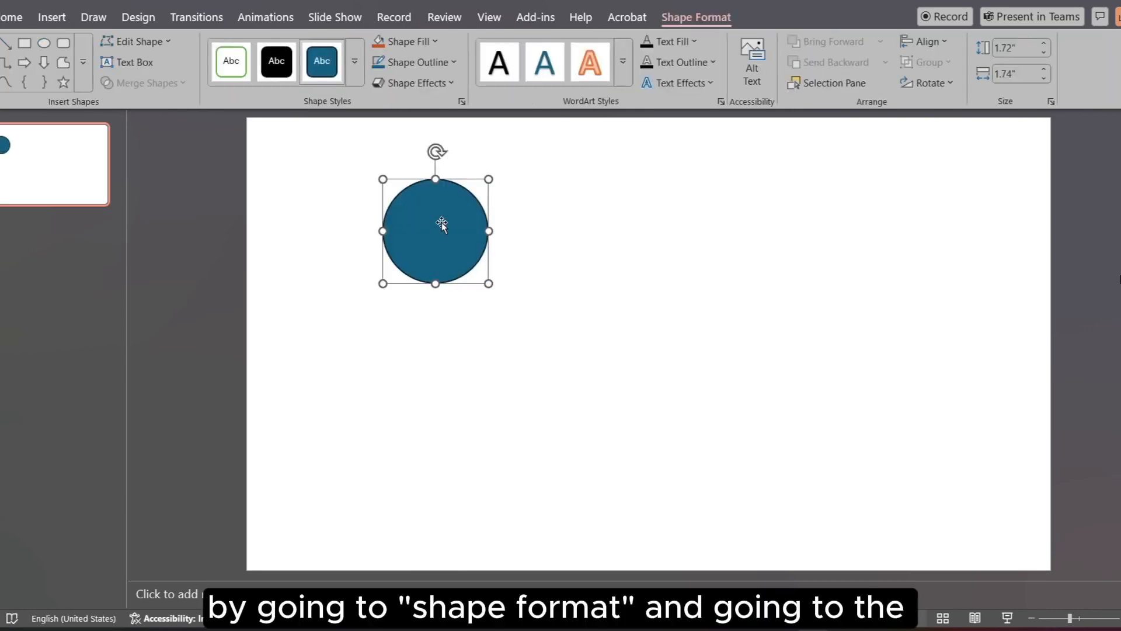
Step: Duplicate the circle three times and spread the copies apart, one to the original's right and another below it
key("ctrl+d")
key("ctrl+d")
key("ctrl+d")
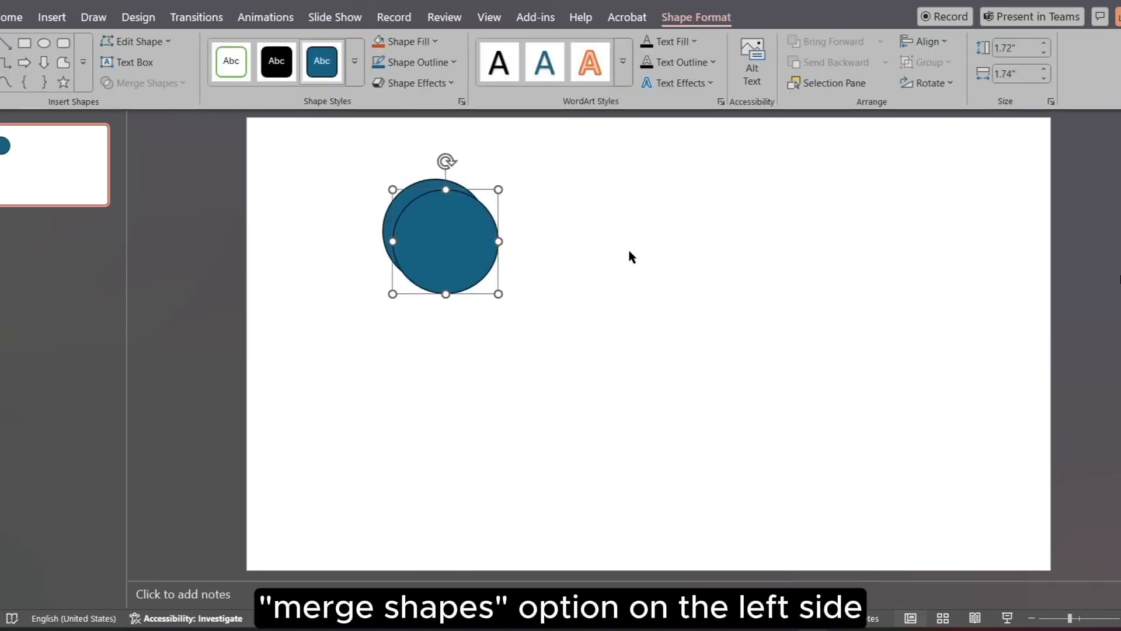
left_click_drag(484, 251, 641, 232)
left_click_drag(479, 255, 508, 410)
Step: Enlarge the original circle to about 3.45" by 3.34" and move the three small circles so they overlap its right and lower edges
left_click(440, 251)
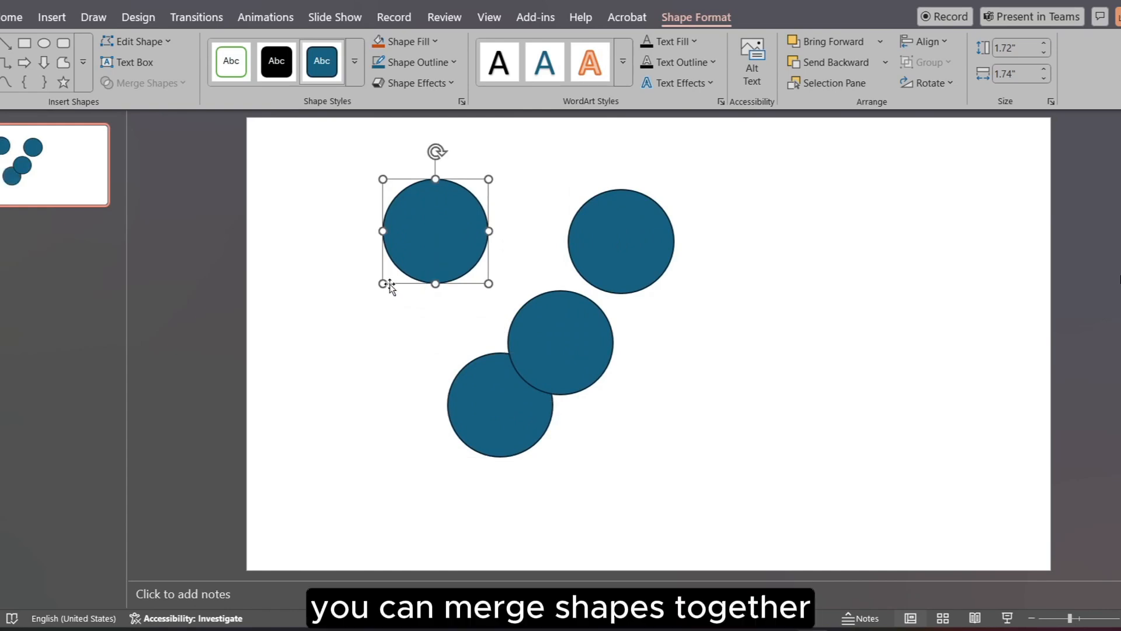
left_click_drag(386, 287, 385, 243)
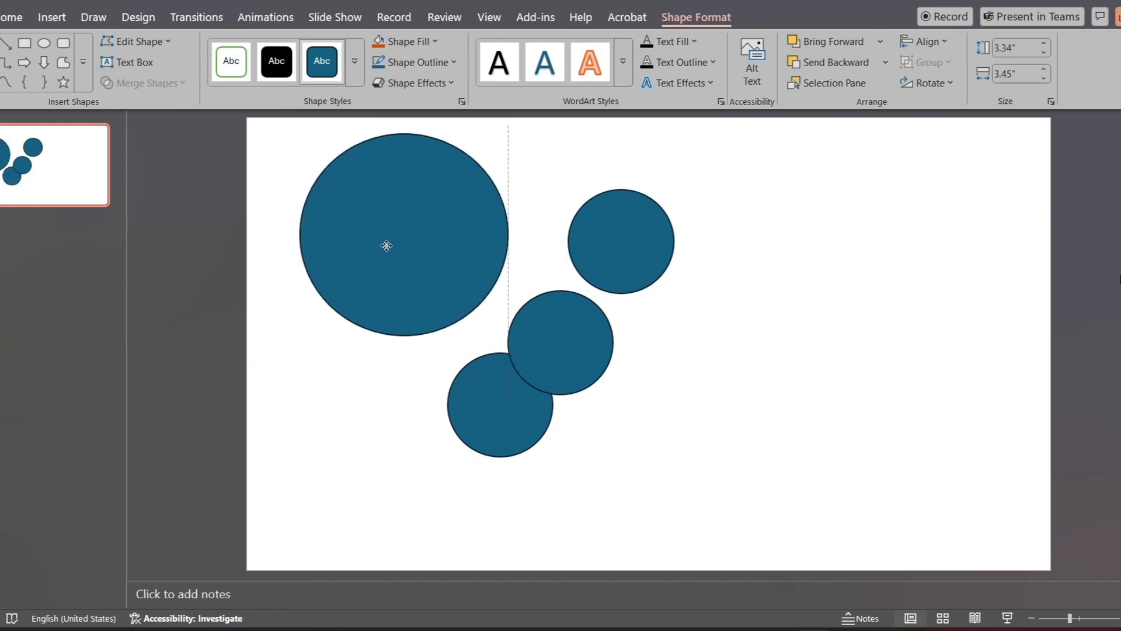
left_click_drag(621, 255, 523, 198)
left_click_drag(570, 351, 508, 301)
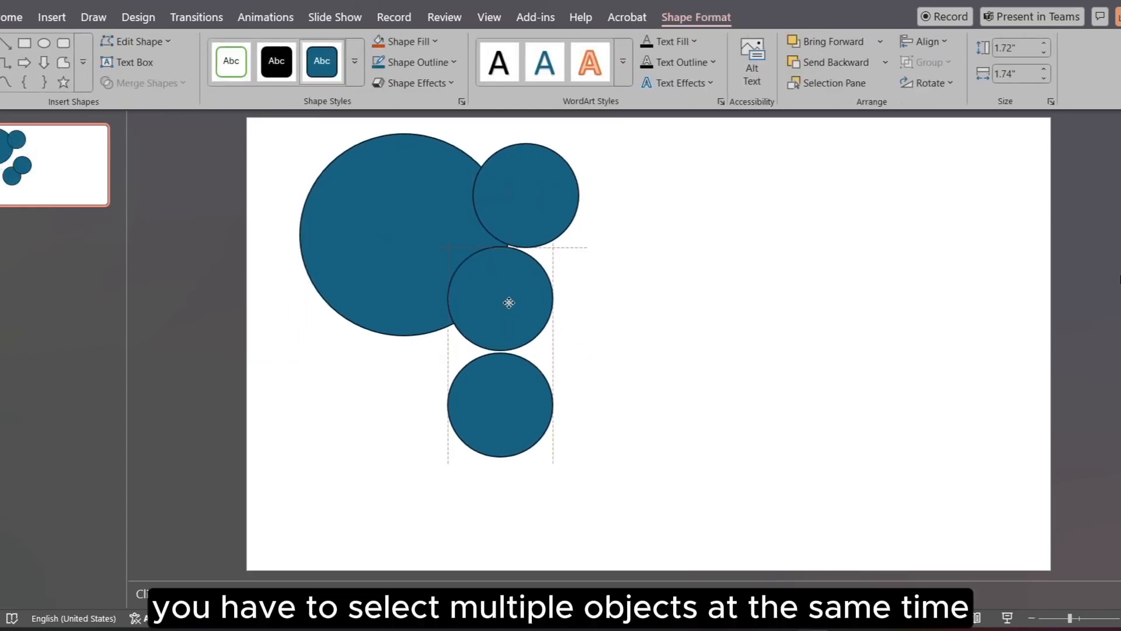
left_click(508, 396)
left_click_drag(509, 395, 406, 363)
left_click(738, 339)
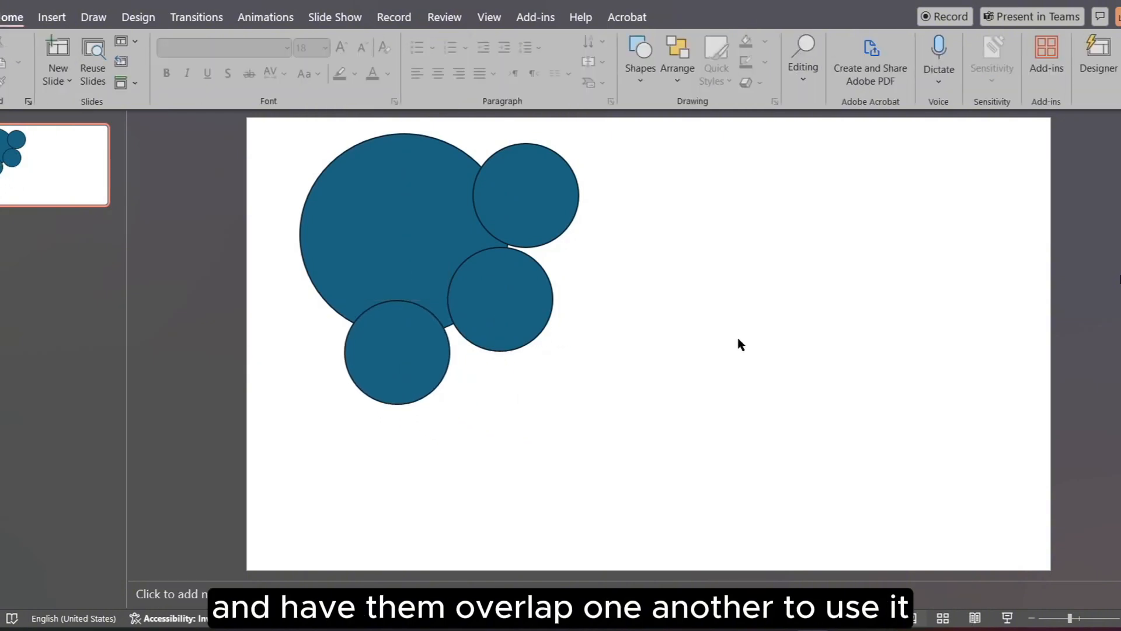
Step: Select all four overlapping circles and merge them into a single shape with Union
left_click_drag(286, 158, 684, 470)
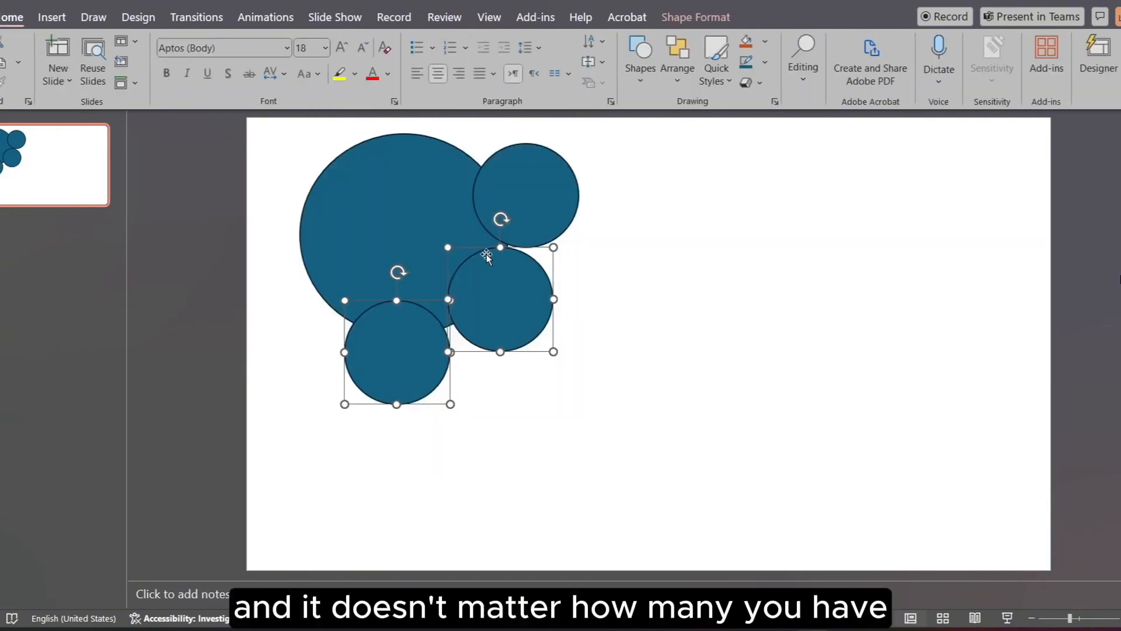
left_click(417, 201, "shift")
left_click(695, 17)
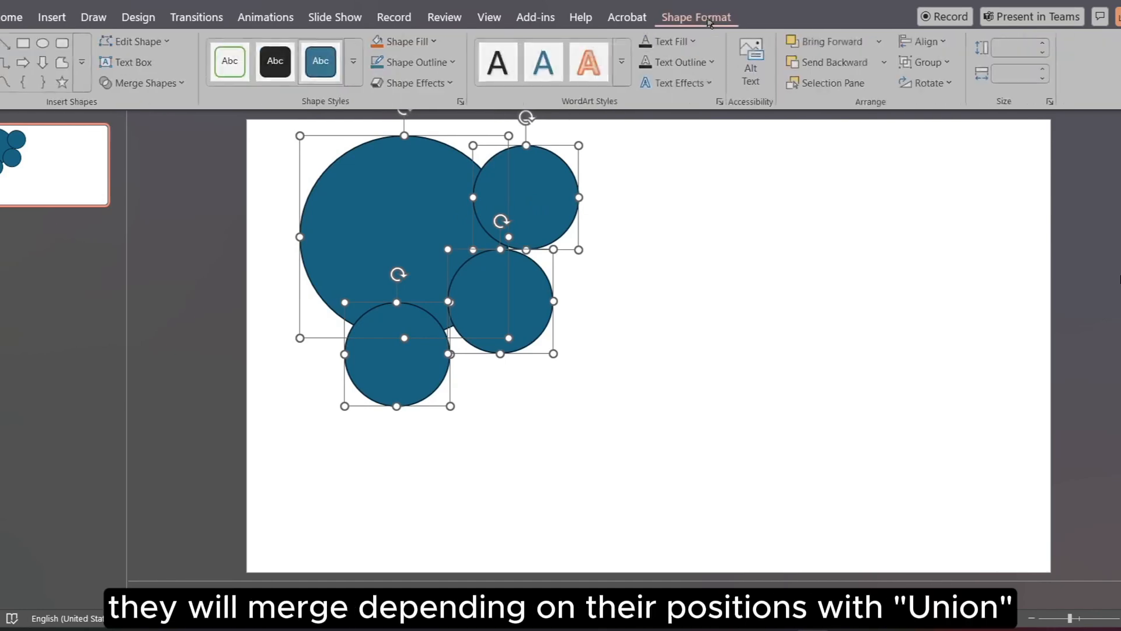
left_click(156, 87)
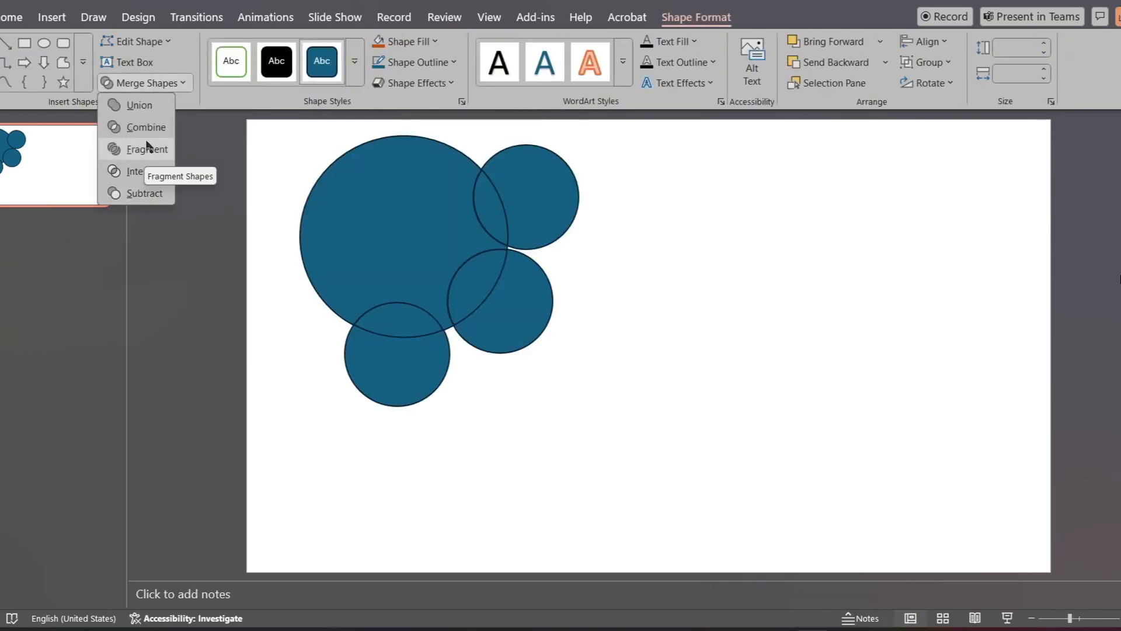
left_click(136, 105)
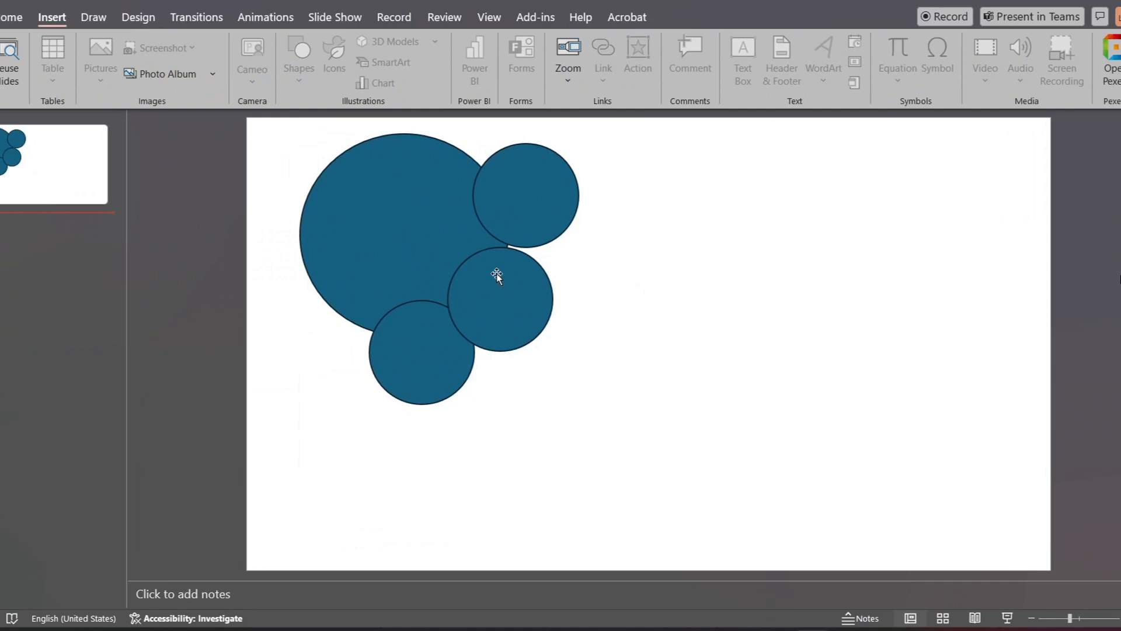
Step: Select the large circle first and the three small ones after it, and cut them out of it with Subtract
left_click(375, 215)
left_click(532, 212, "shift")
left_click(531, 300, "shift")
left_click(424, 390, "shift")
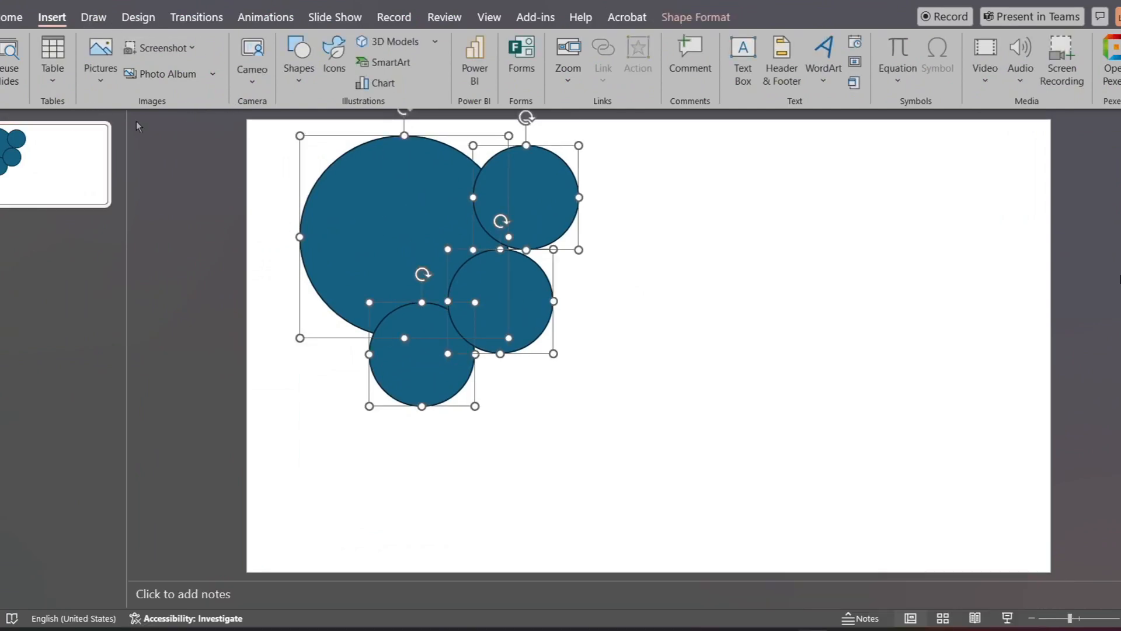
left_click(697, 17)
left_click(168, 80)
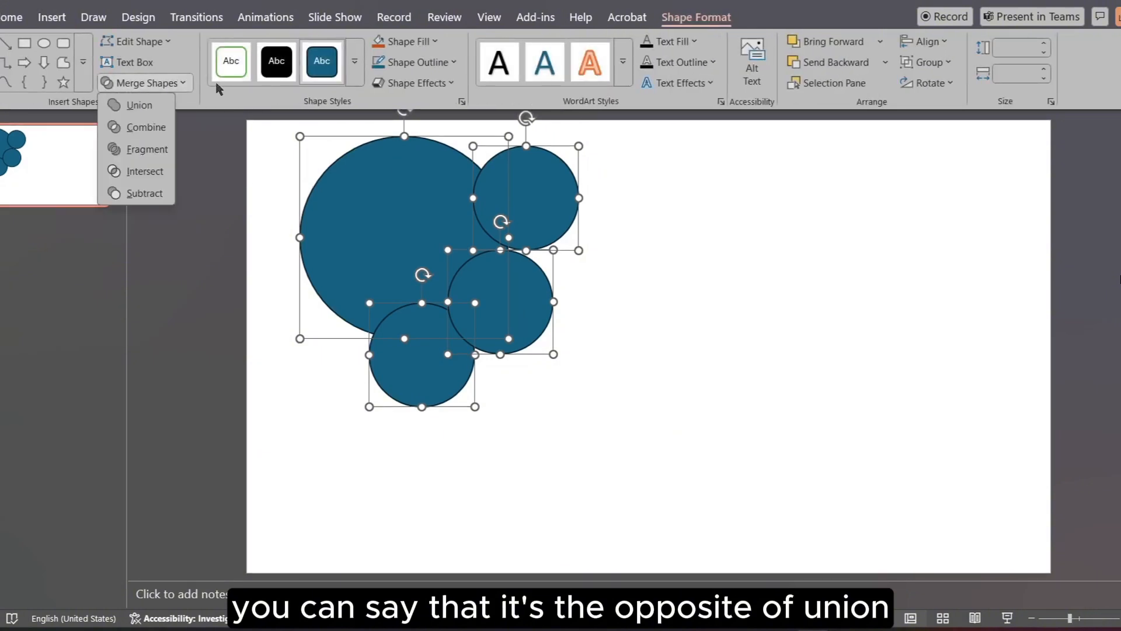
left_click(153, 193)
Step: Move the cut-out shape right and slightly down to the upper middle of the slide, leaving it selected
left_click_drag(404, 229, 546, 253)
left_click(756, 257)
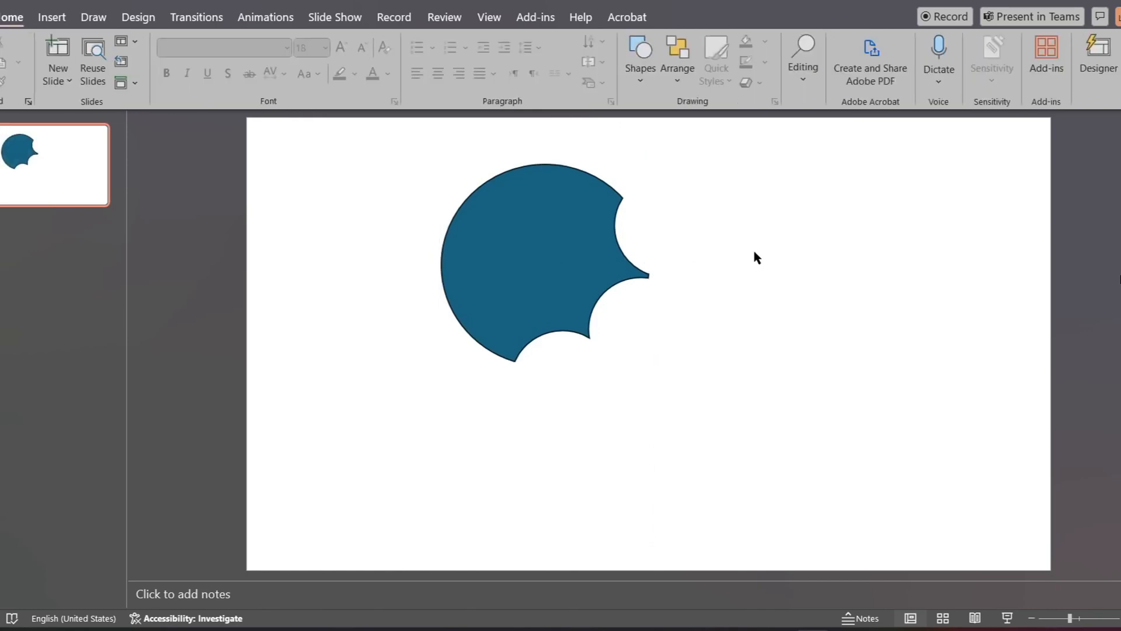
left_click(544, 283)
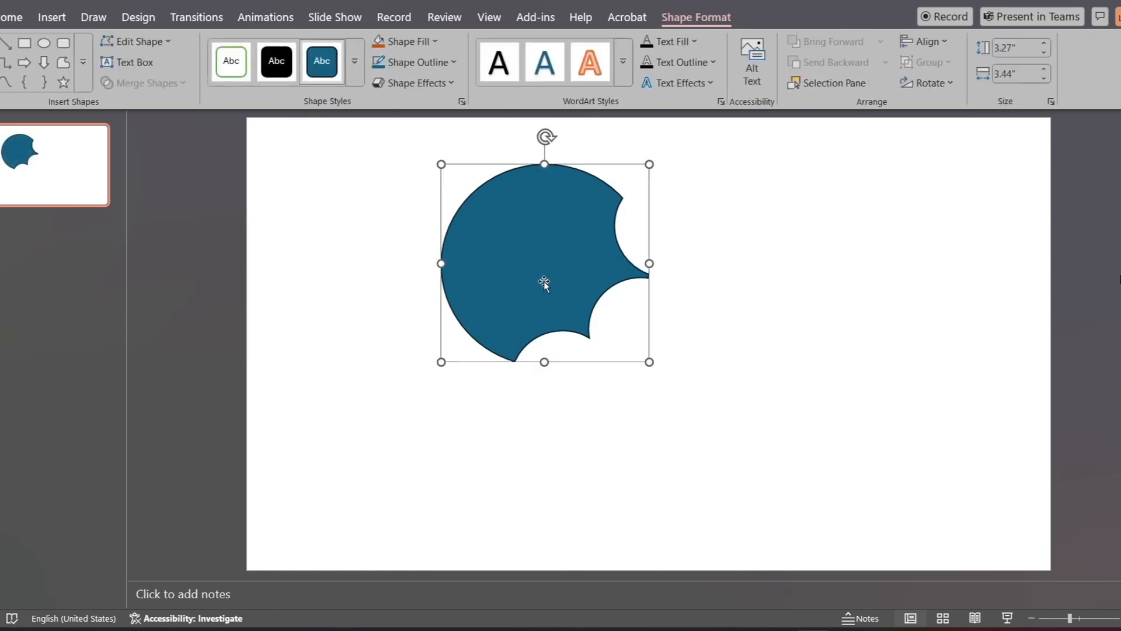